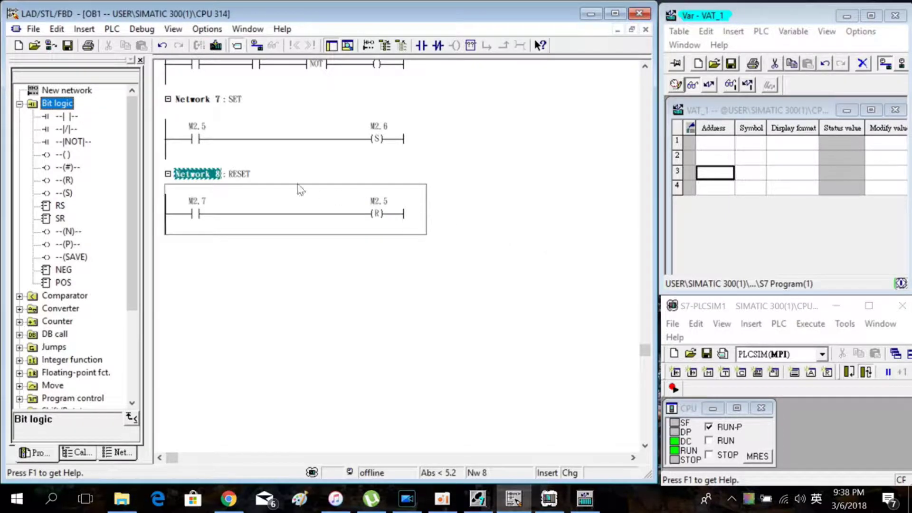
Insert Network 9 below Network 8 with a normally open contact M4.5
right_click(202, 180)
left_click(261, 260)
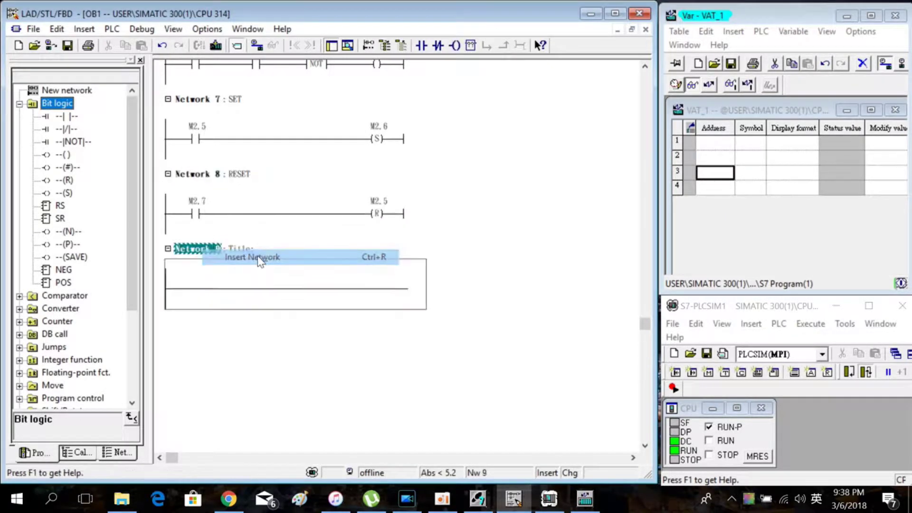
left_click(422, 46)
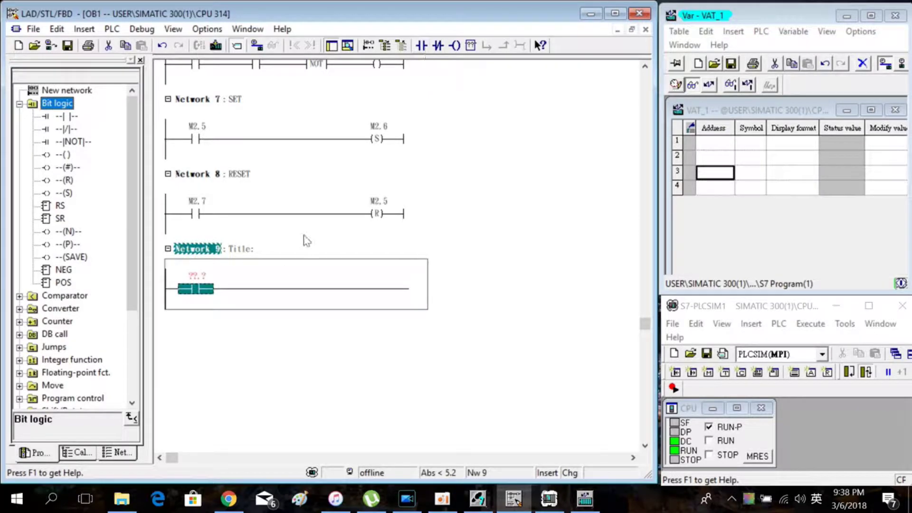
left_click(198, 277)
type("M4")
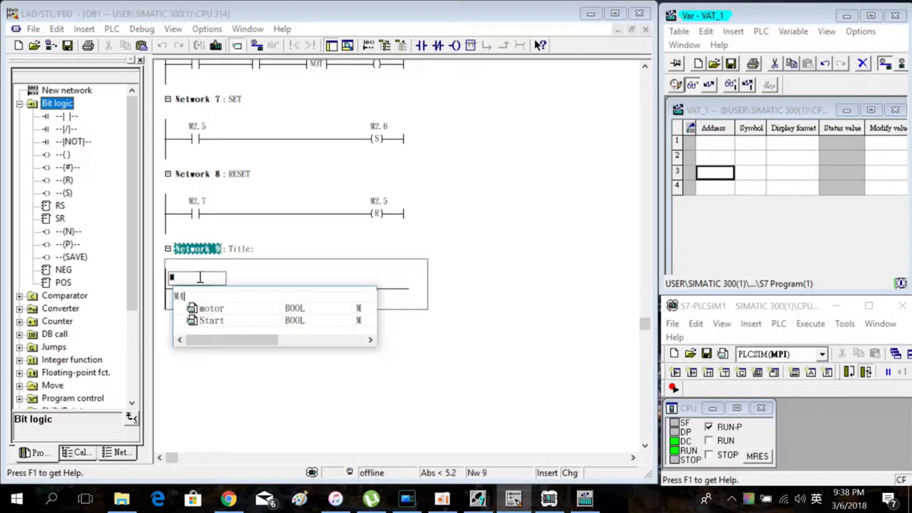
type(".5")
key("Return")
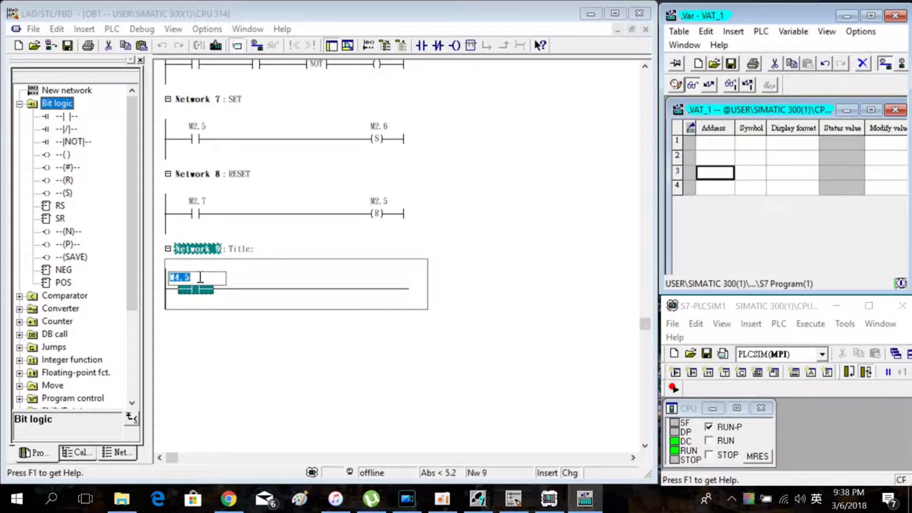
Place an RS flip-flop addressed M3.1 after the M4.5 contact
left_click(307, 290)
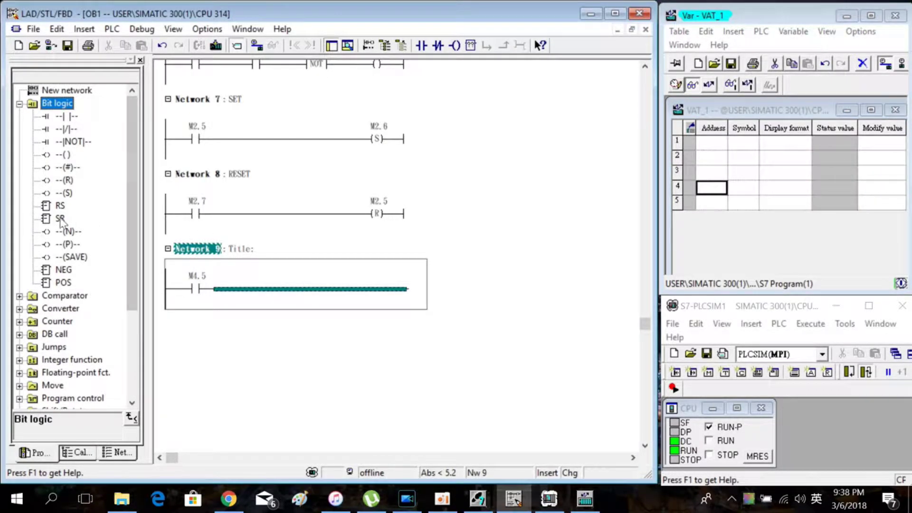
mouse_move(60, 206)
left_mouse_down()
mouse_move(265, 269)
mouse_move(288, 290)
left_mouse_up()
left_click(261, 277)
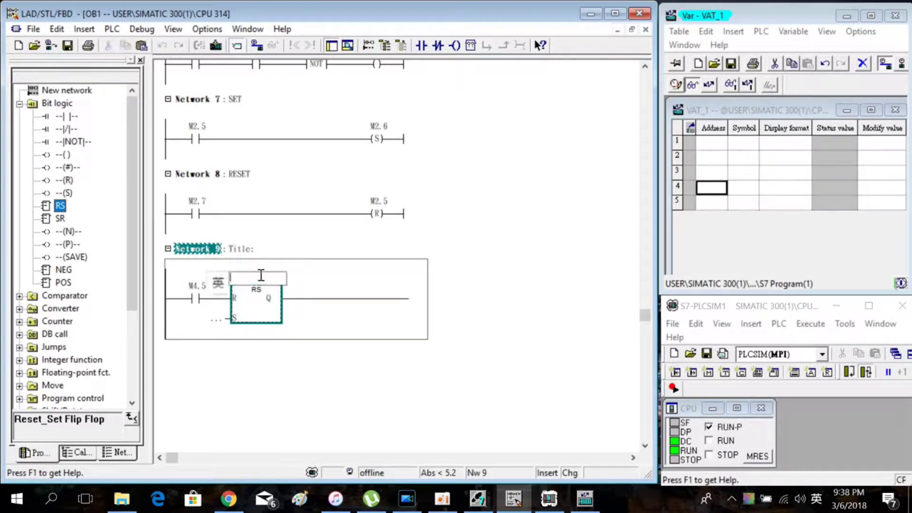
type("M3.")
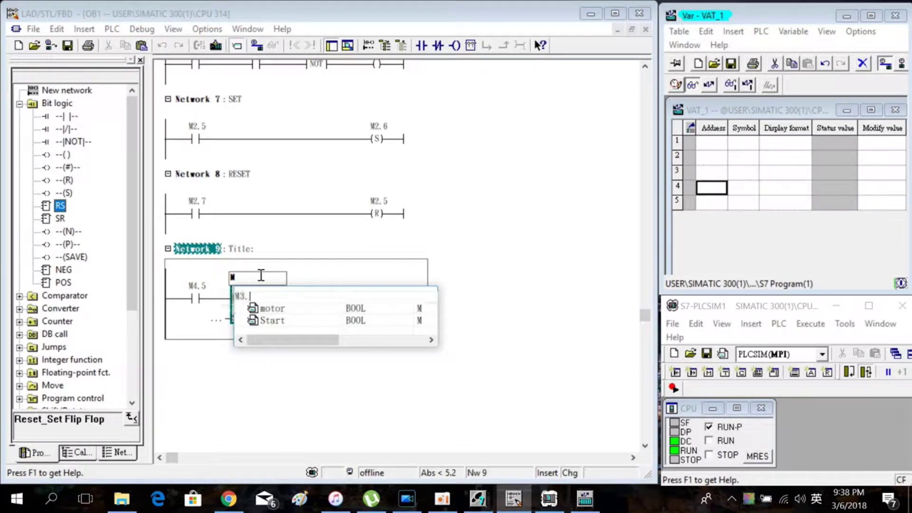
type("1")
key("Return")
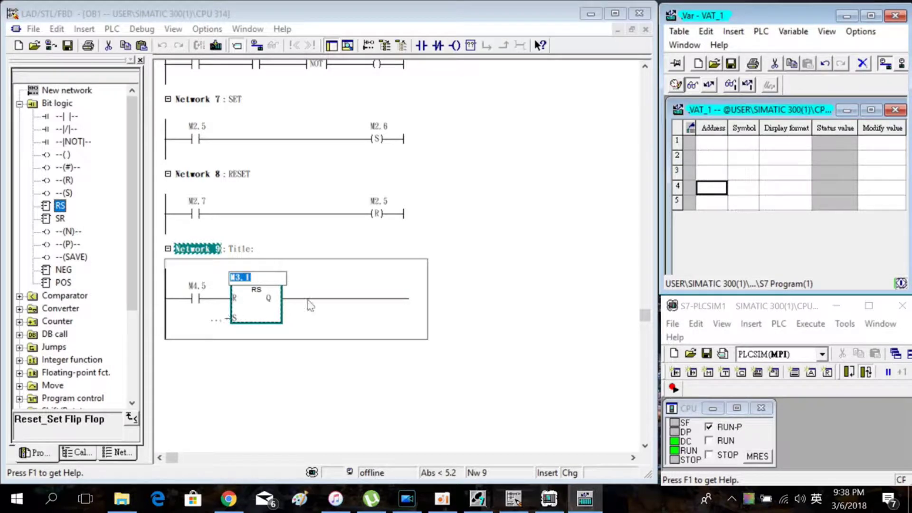
Add output coil M3.2 after the flip-flop and wire M3.0 to its S input
left_click(356, 299)
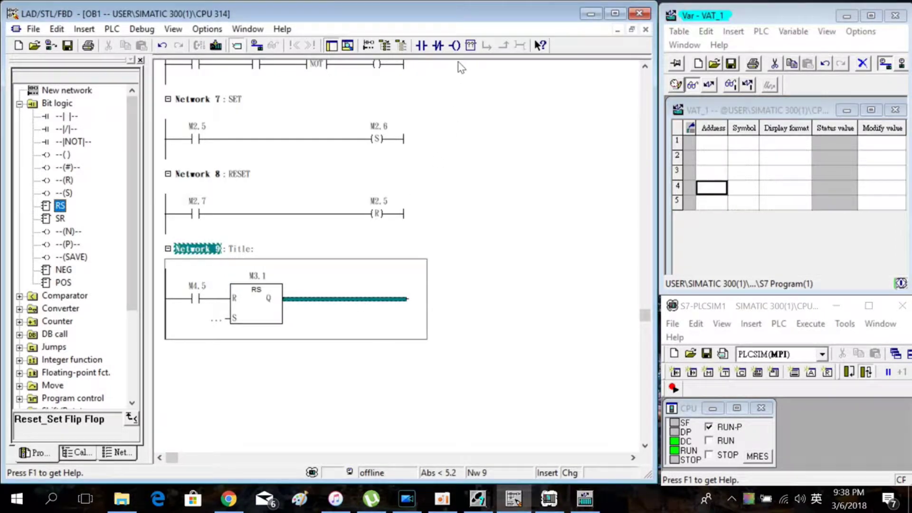
left_click(454, 45)
left_click(380, 286)
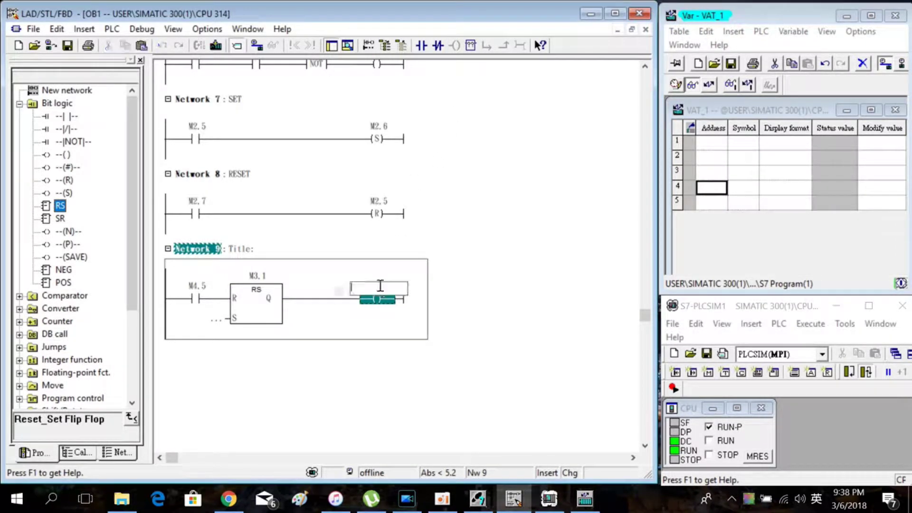
type("M3.2")
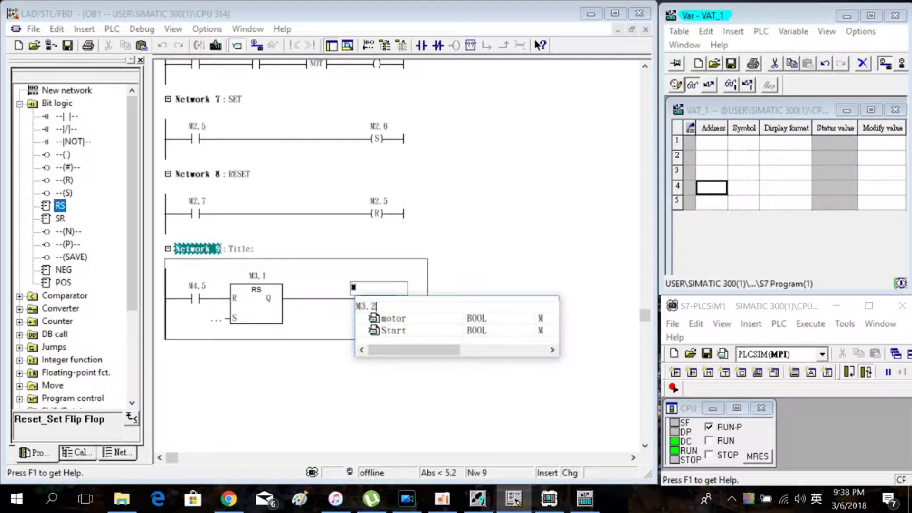
key("Return")
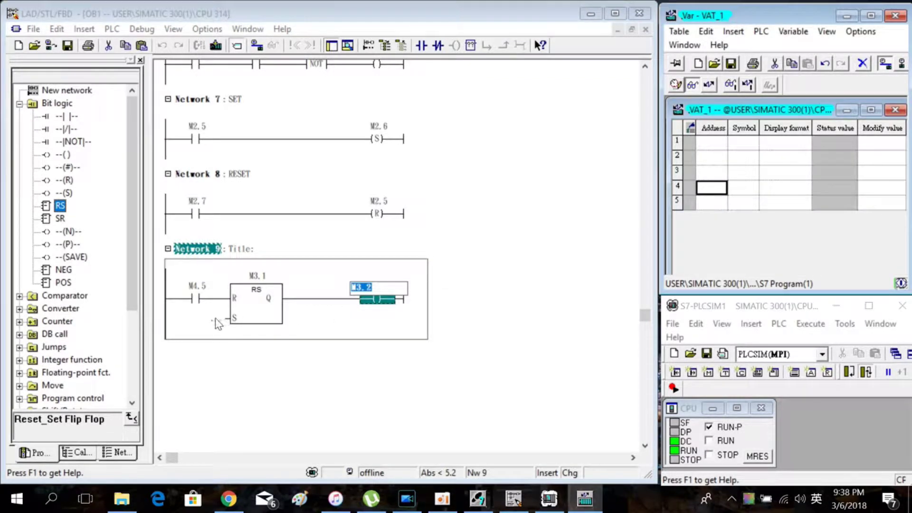
left_click(219, 321)
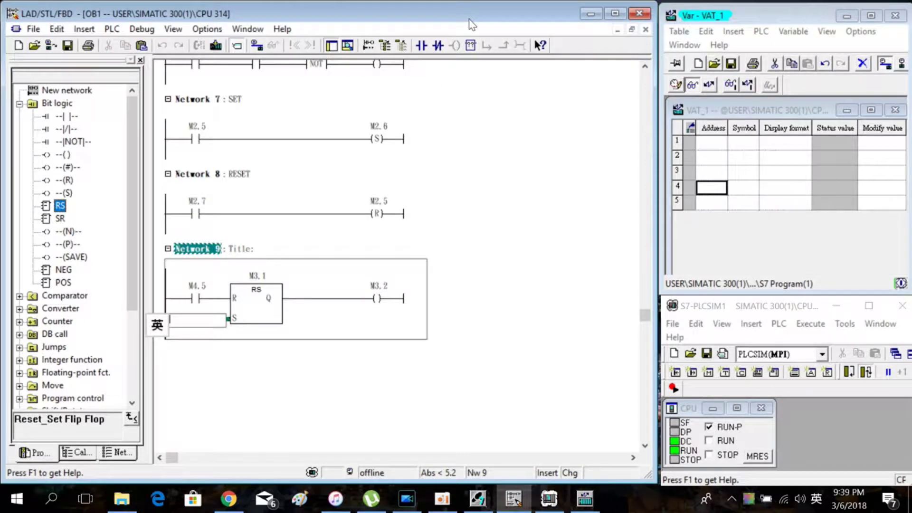
type("M")
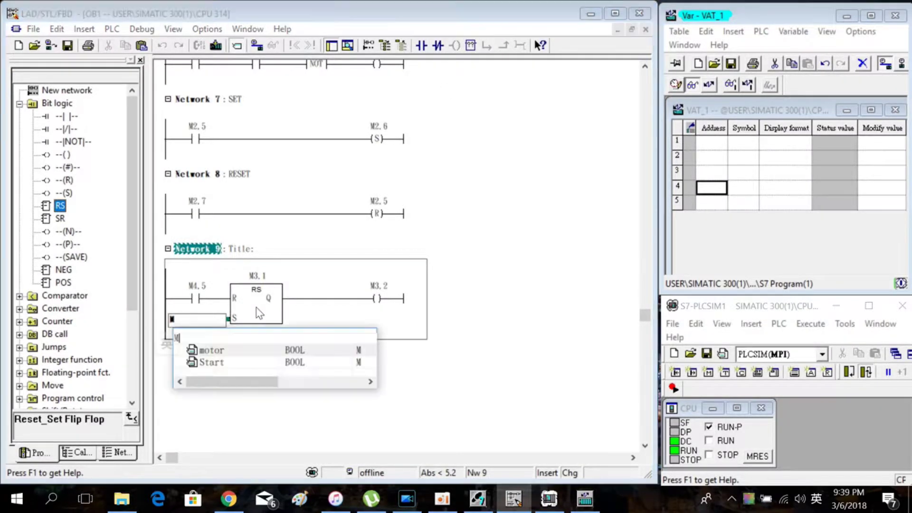
type("3.0")
key("Return")
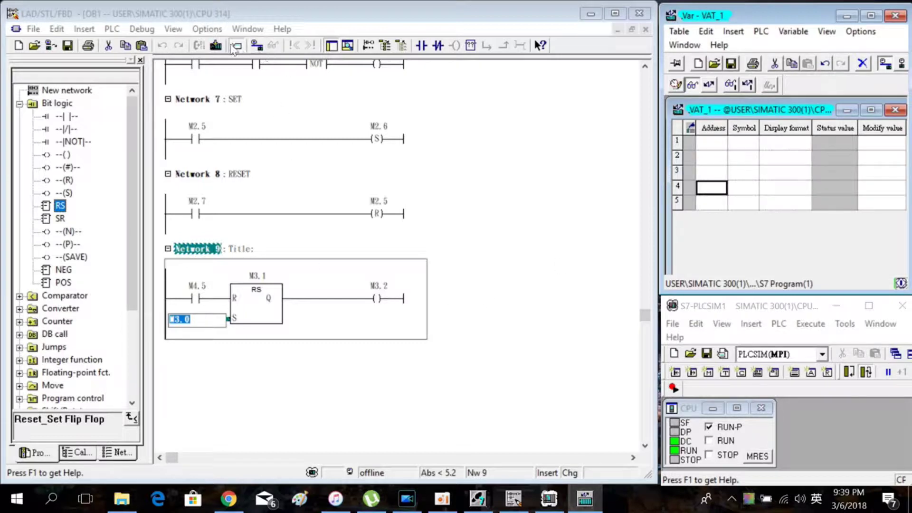
left_click(216, 47)
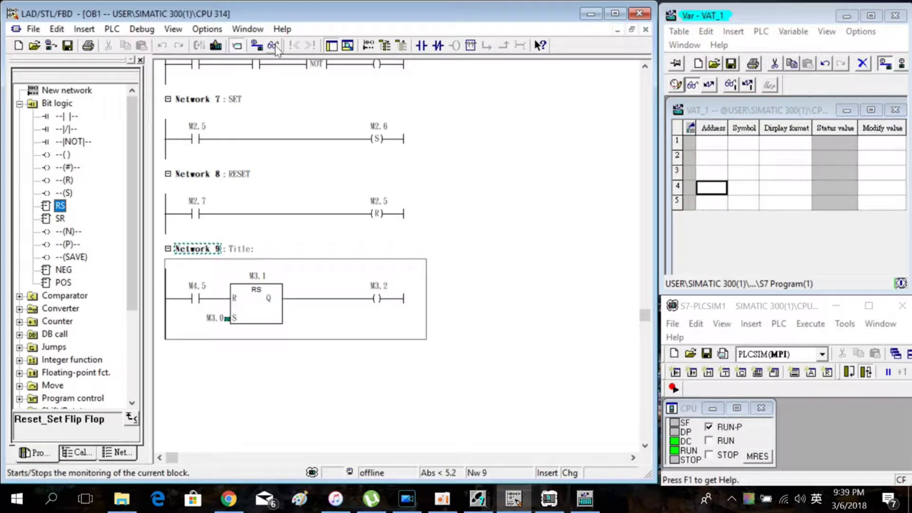
Monitor OB1 online and add M4.5, M3.0 and M3.2 to the VAT_1 watch table
left_click(275, 44)
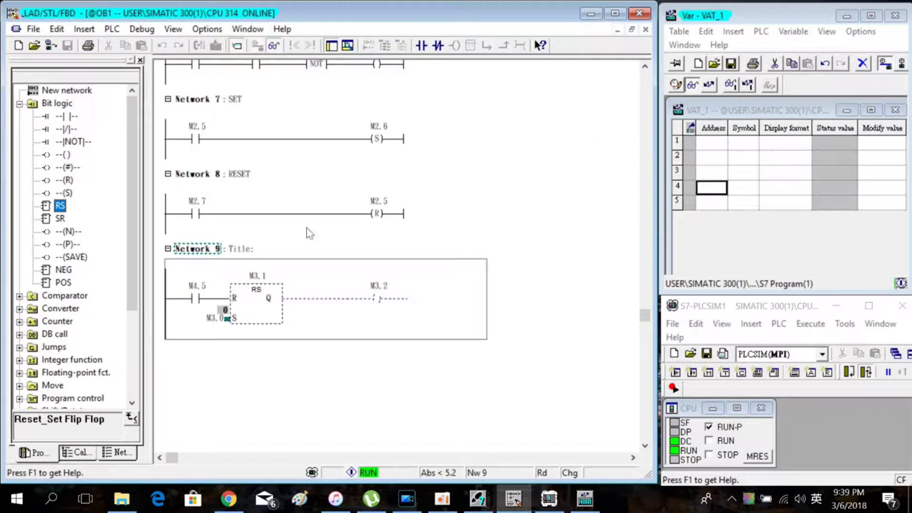
left_click(205, 251)
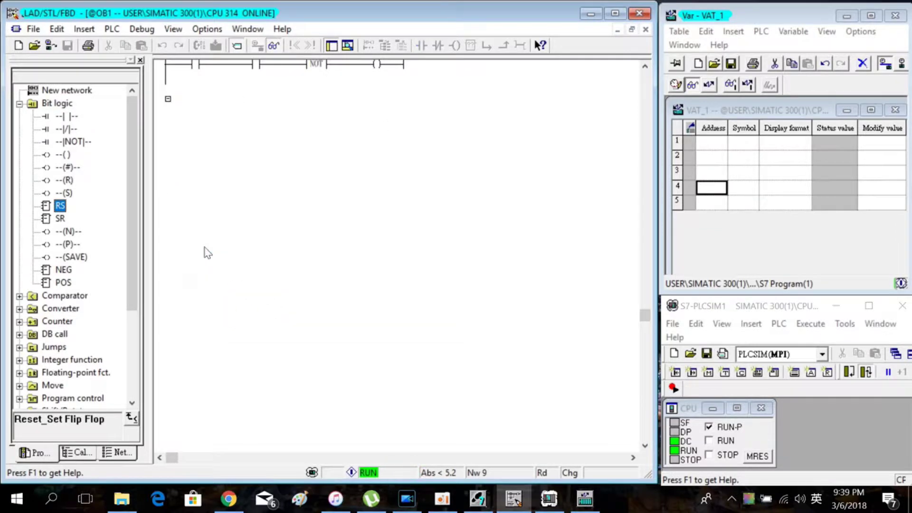
left_click(716, 143)
type("M")
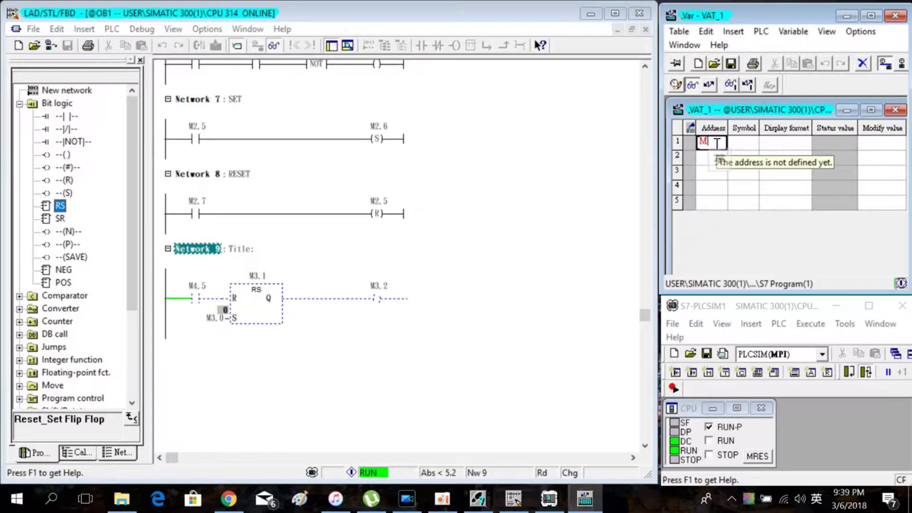
type("4.5")
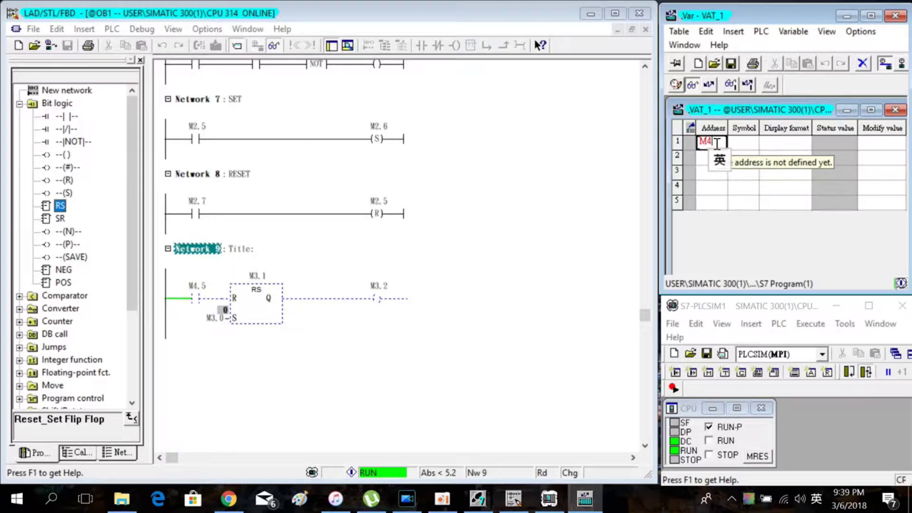
key("Return")
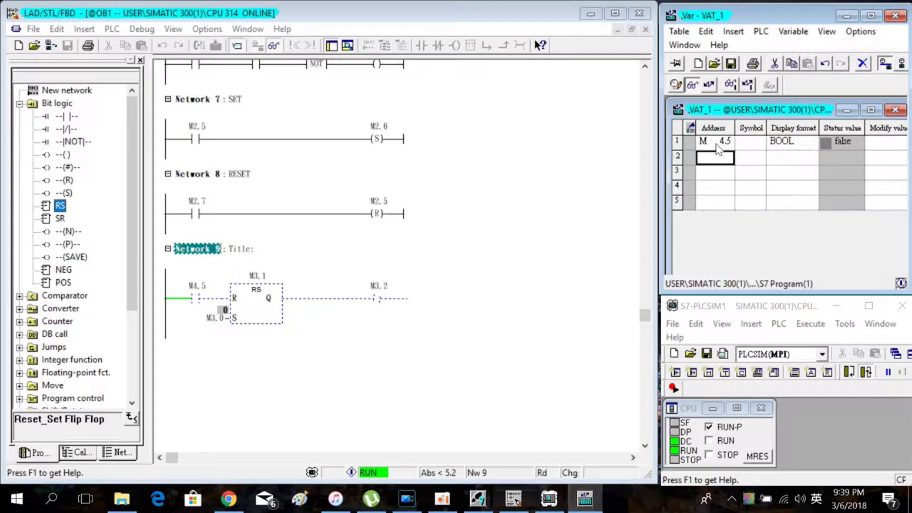
type("M3.0")
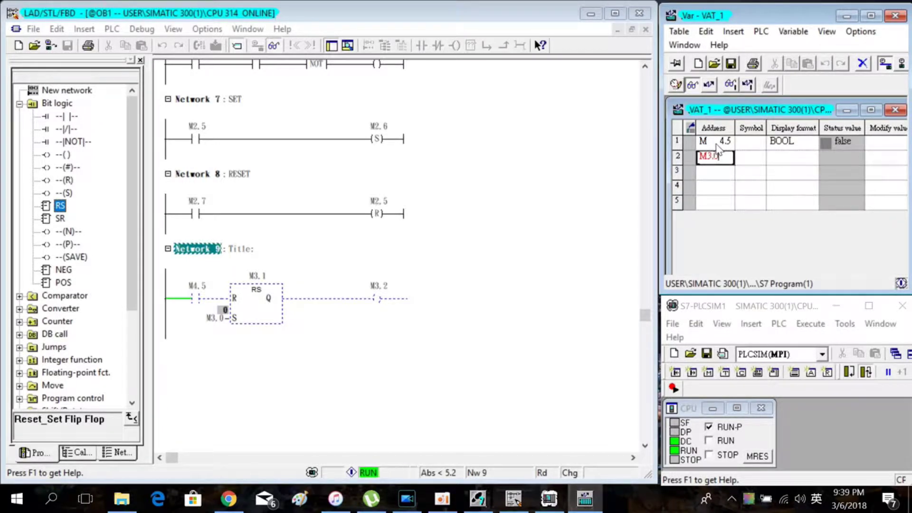
key("Return")
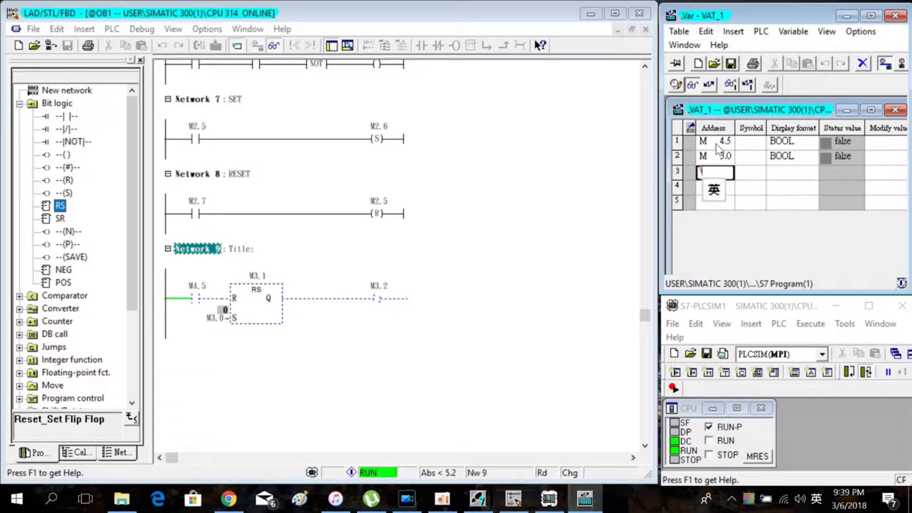
type("M3.2")
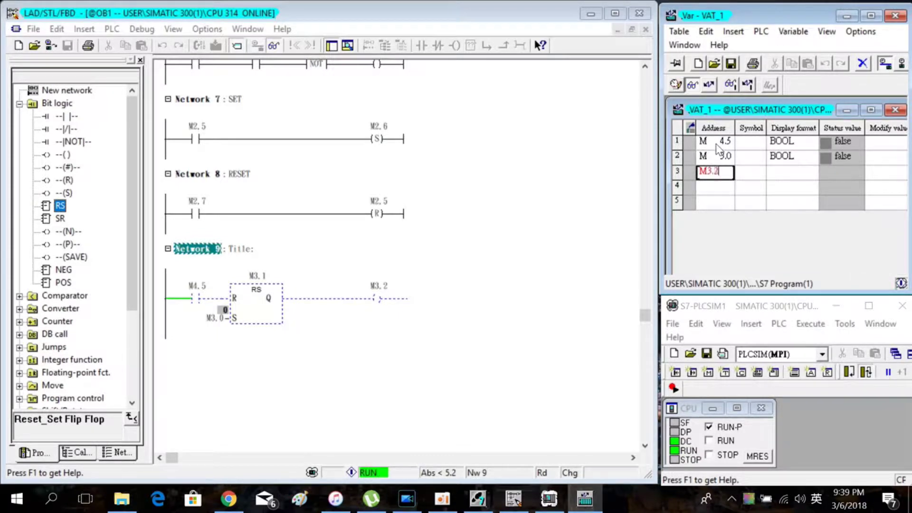
key("Return")
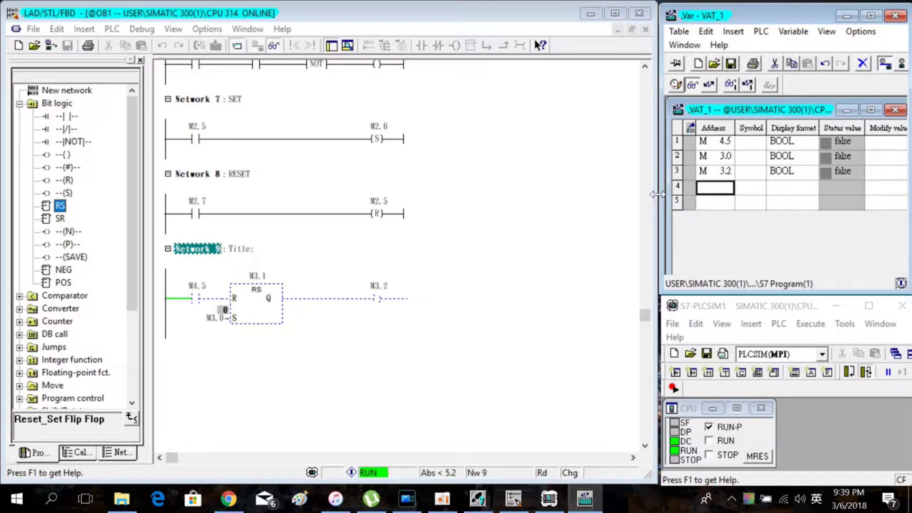
left_click(844, 161)
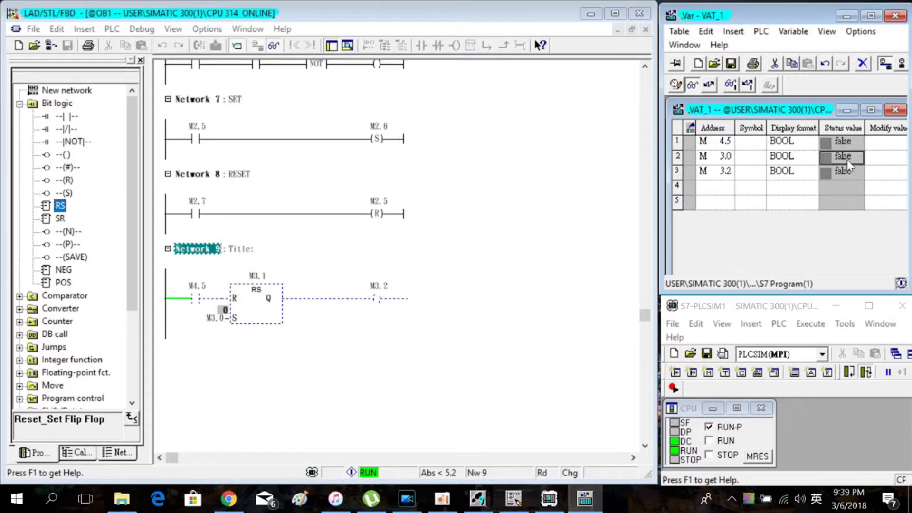
Force M3.0 to 1 and then back to 0, leaving M3.2 latched true
right_click(848, 161)
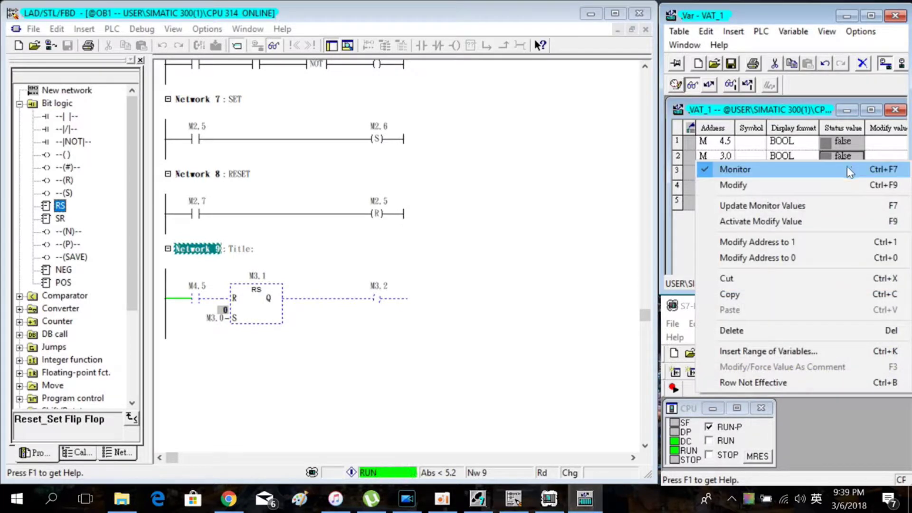
left_click(848, 243)
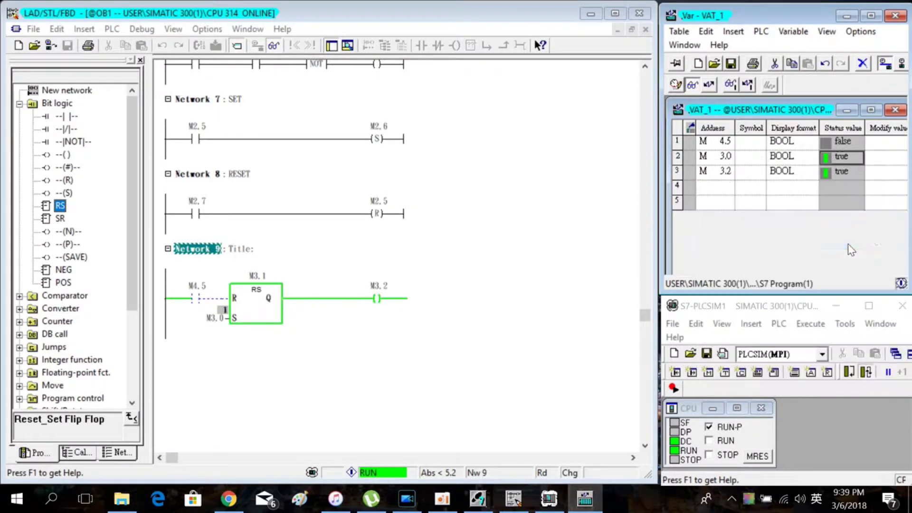
right_click(844, 158)
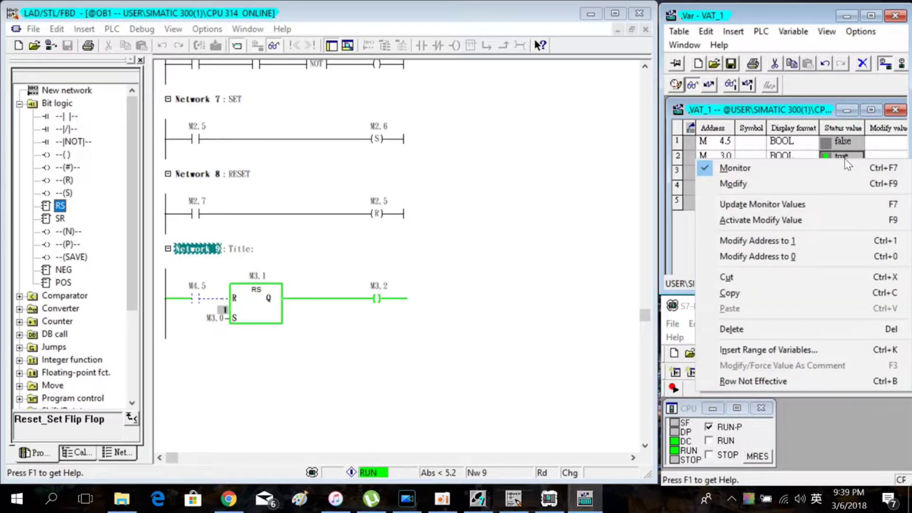
left_click(832, 258)
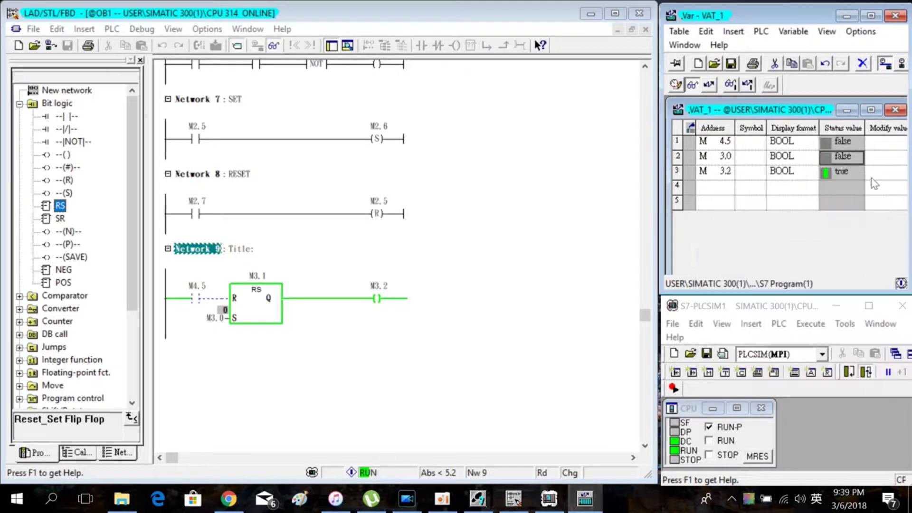
Bring up the M4.5 row's value options in the watch table
right_click(845, 145)
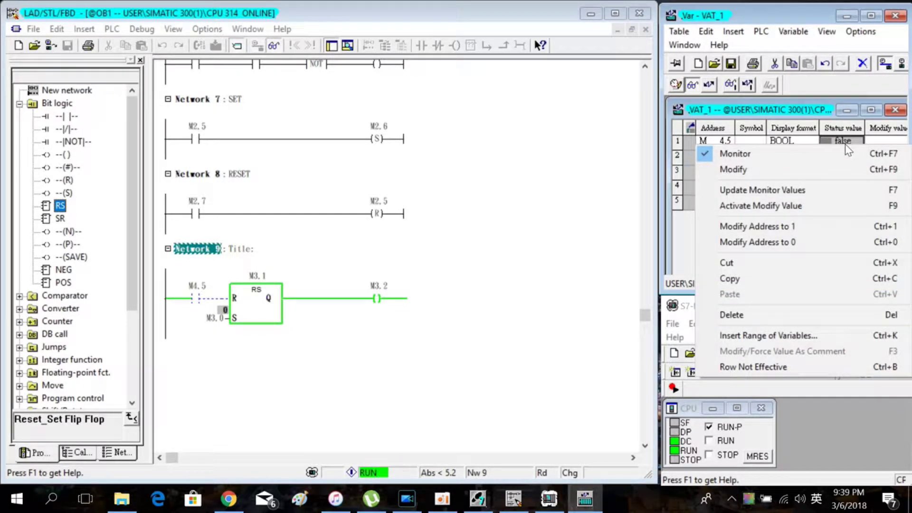
key("Escape")
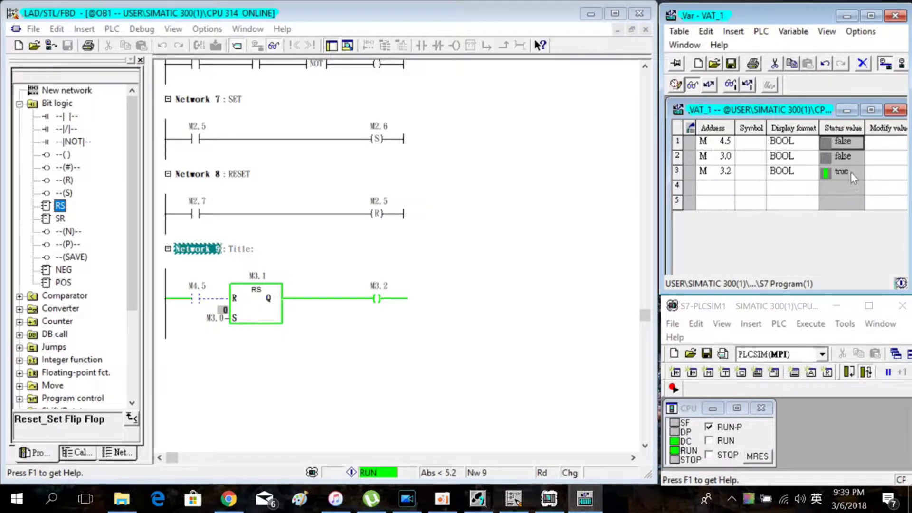
right_click(837, 143)
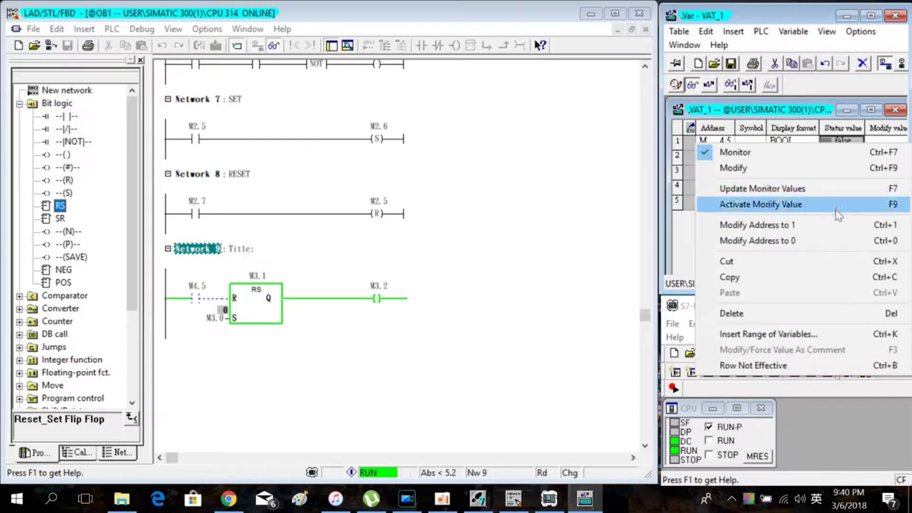
Force M4.5 and then M3.0 to 1, and switch off online monitoring of OB1
left_click(837, 226)
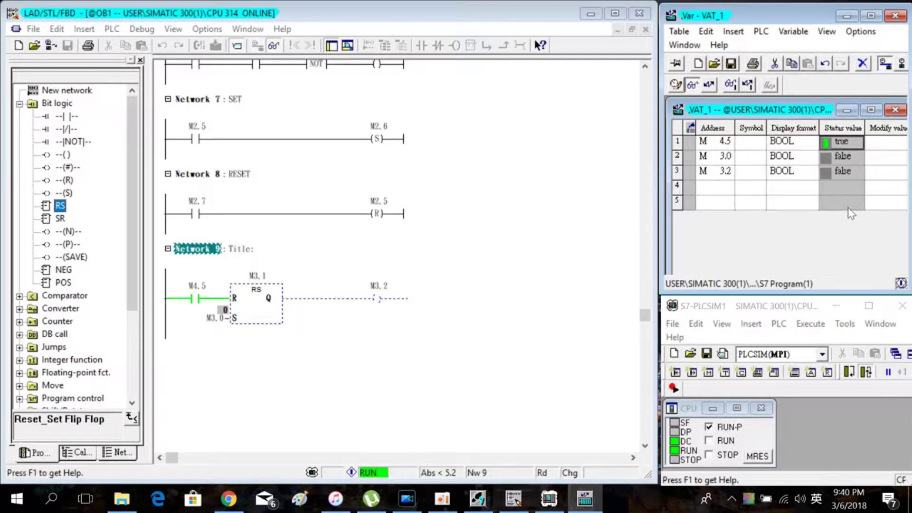
left_click(841, 158)
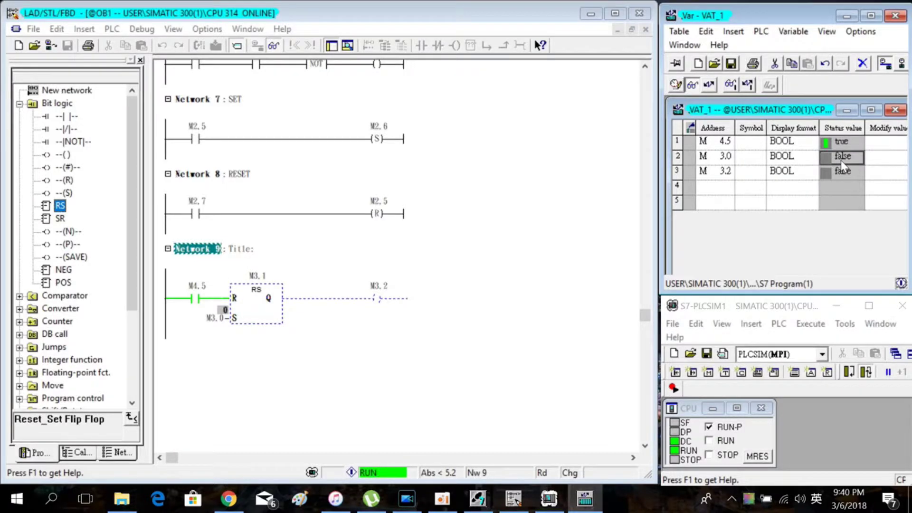
right_click(841, 162)
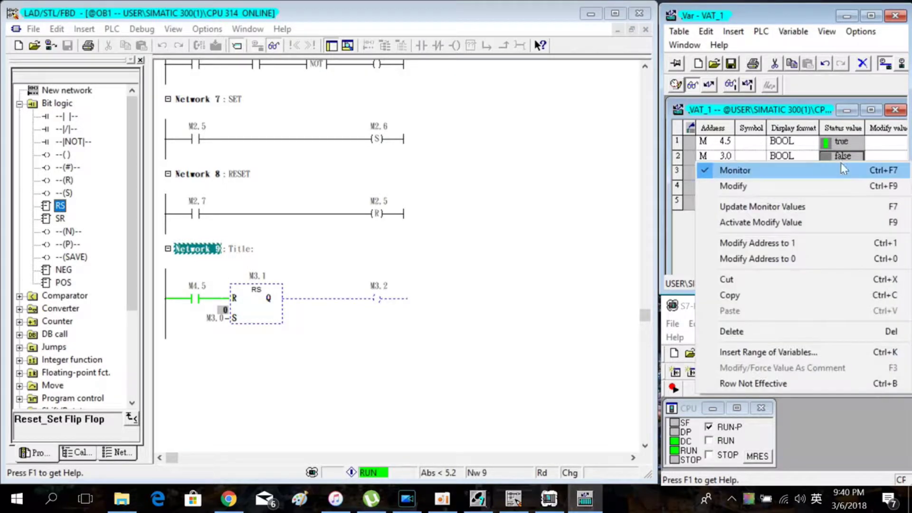
left_click(859, 243)
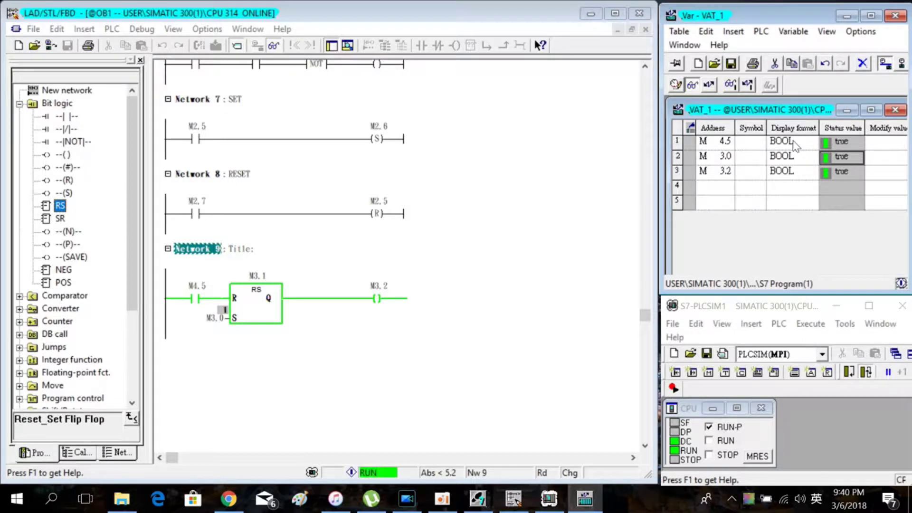
left_click(274, 46)
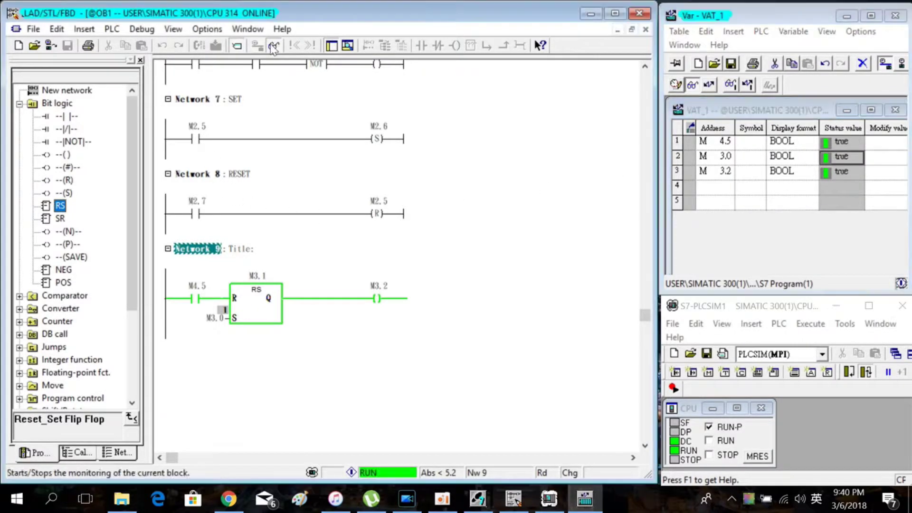
Insert an empty Network 10 below Network 9 from its context menu
right_click(194, 252)
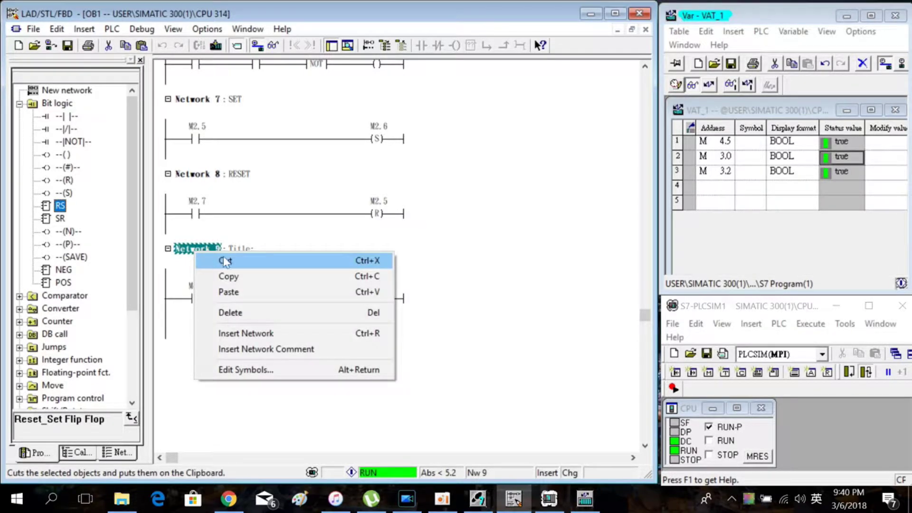
left_click(308, 6)
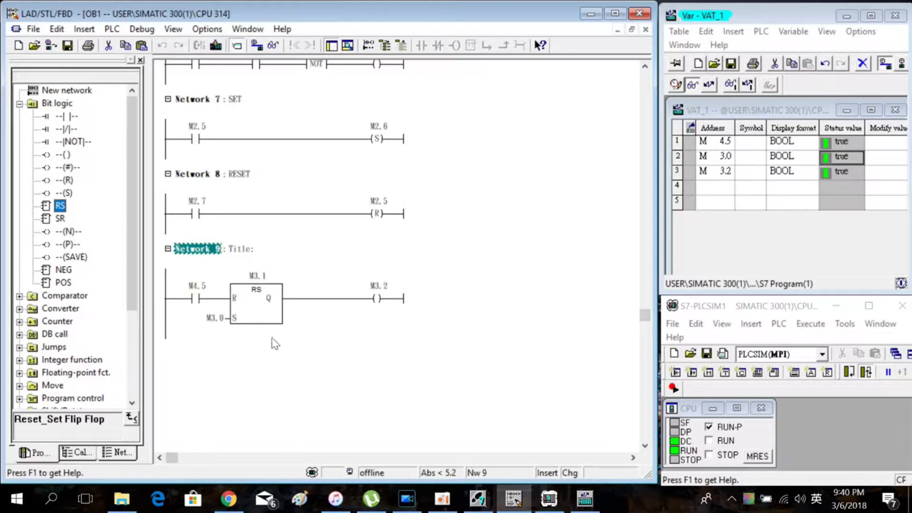
right_click(177, 249)
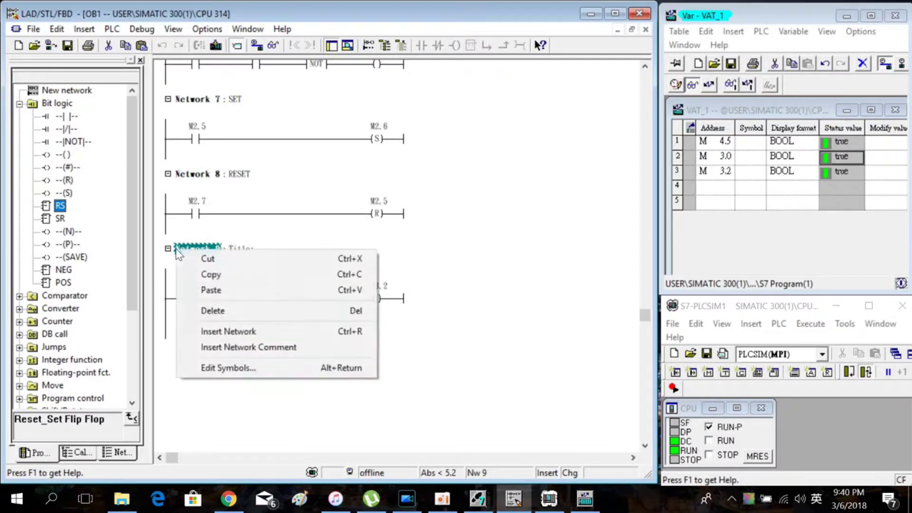
left_click(245, 333)
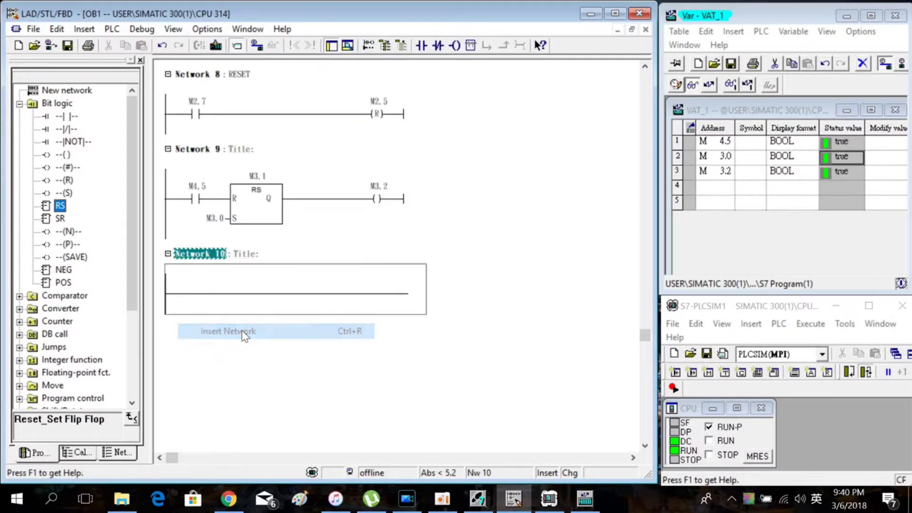
Put contact M3.3 on Network 10 followed by SR flip-flop M3.5
left_click(198, 294)
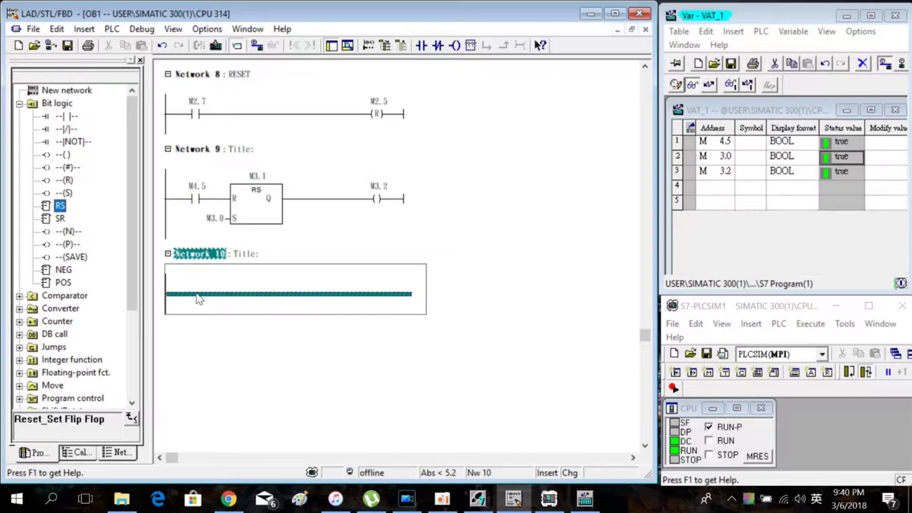
left_click(422, 45)
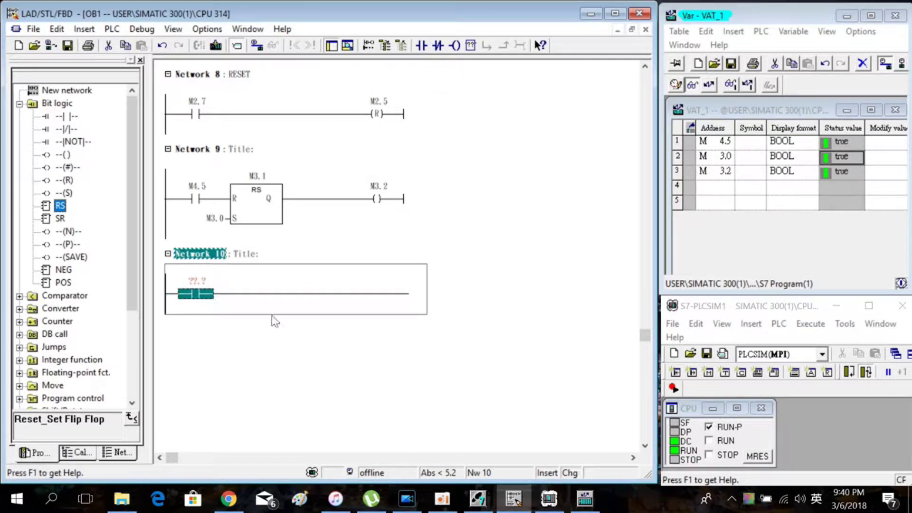
type("M3.3")
key("Return")
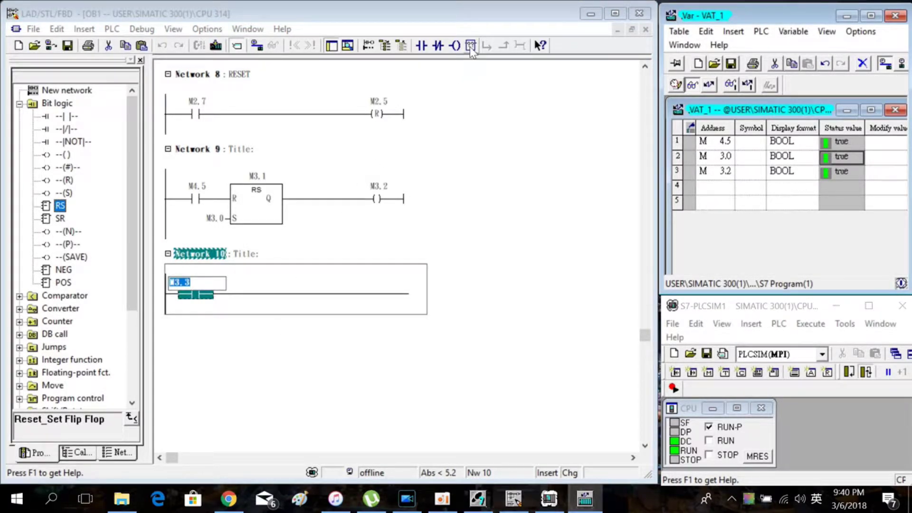
left_click_drag(60, 218, 256, 294)
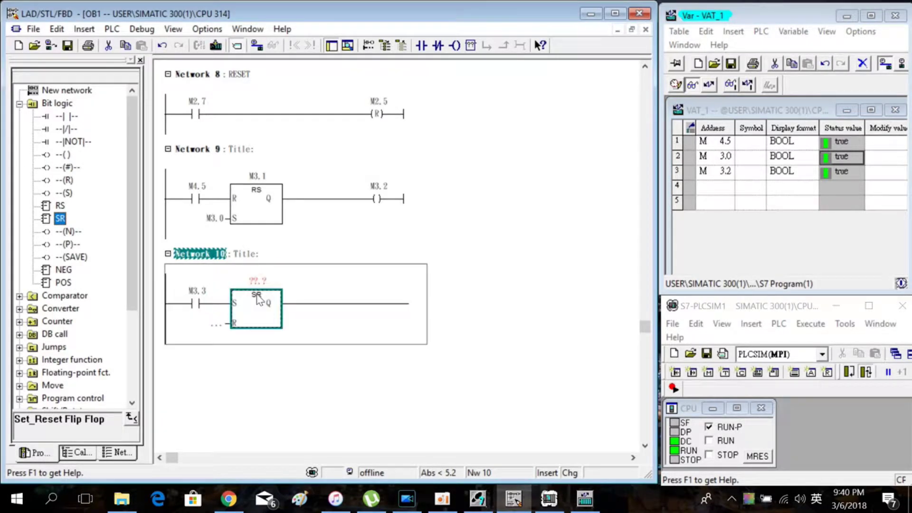
type("M3. 5")
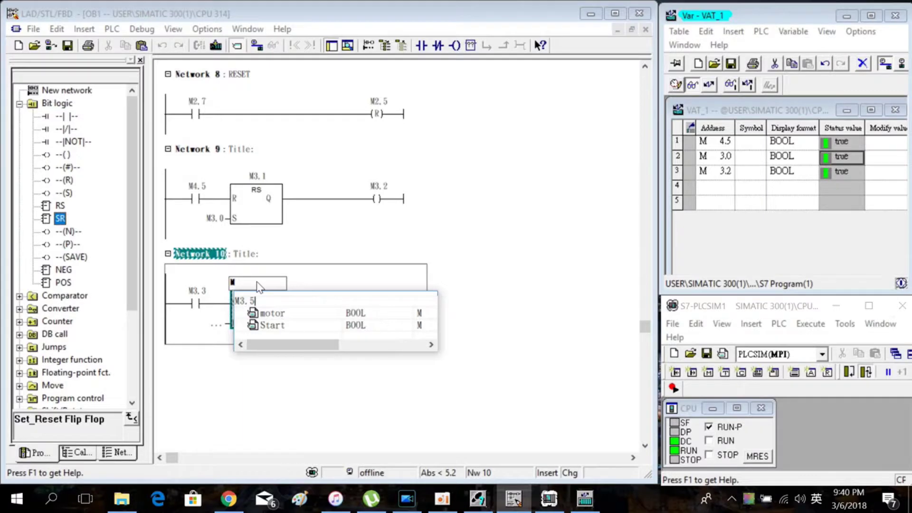
key("Return")
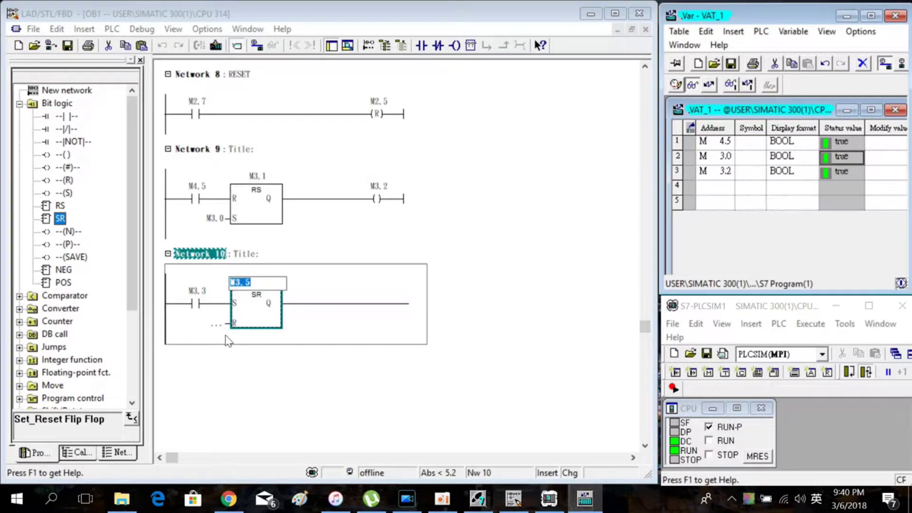
Add output coil M3.6 after the SR block and wire M3.4 to its reset input
left_click(354, 309)
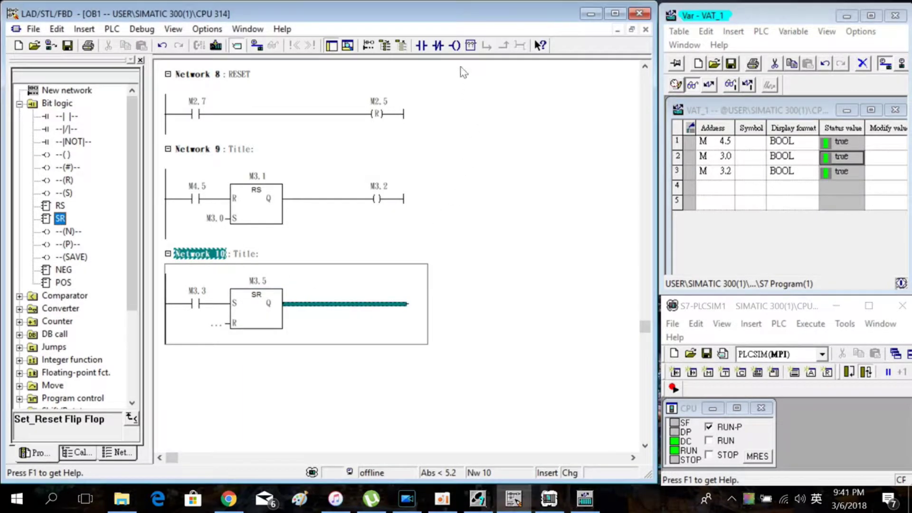
left_click(456, 45)
type("M3")
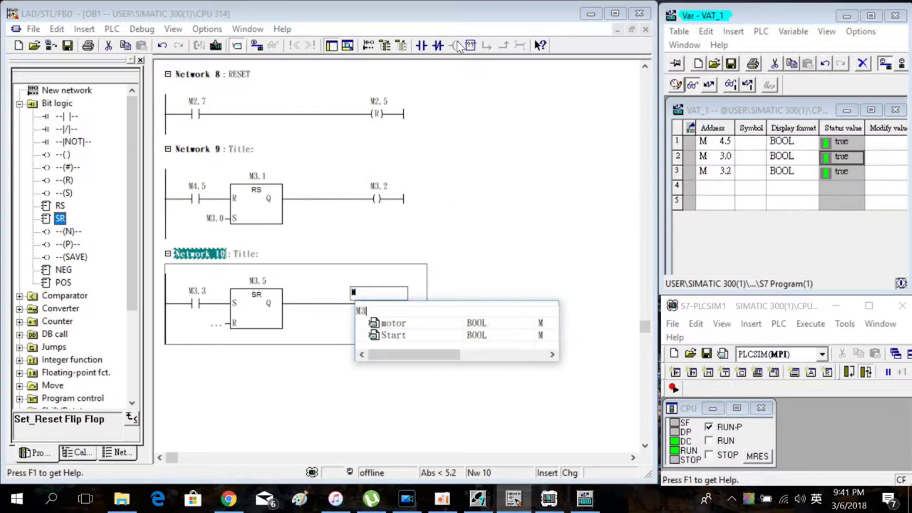
type(".6")
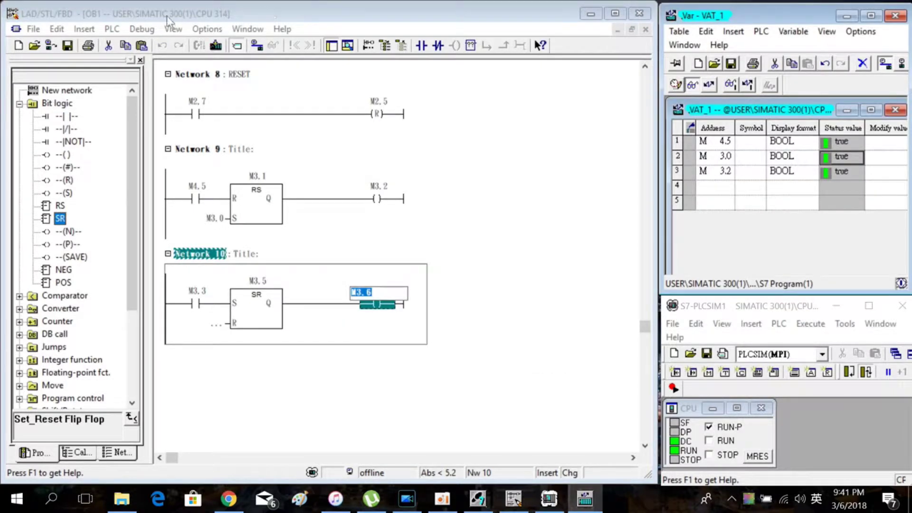
left_click(218, 328)
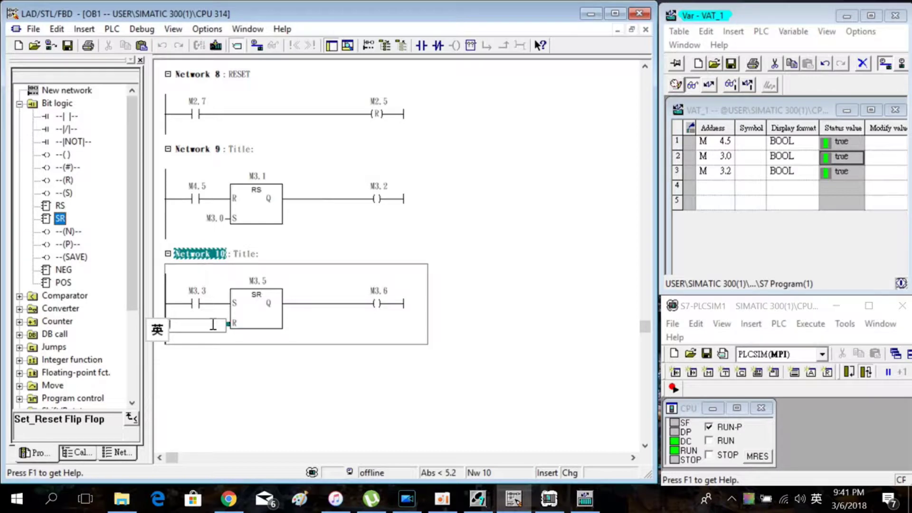
type("M3. 4")
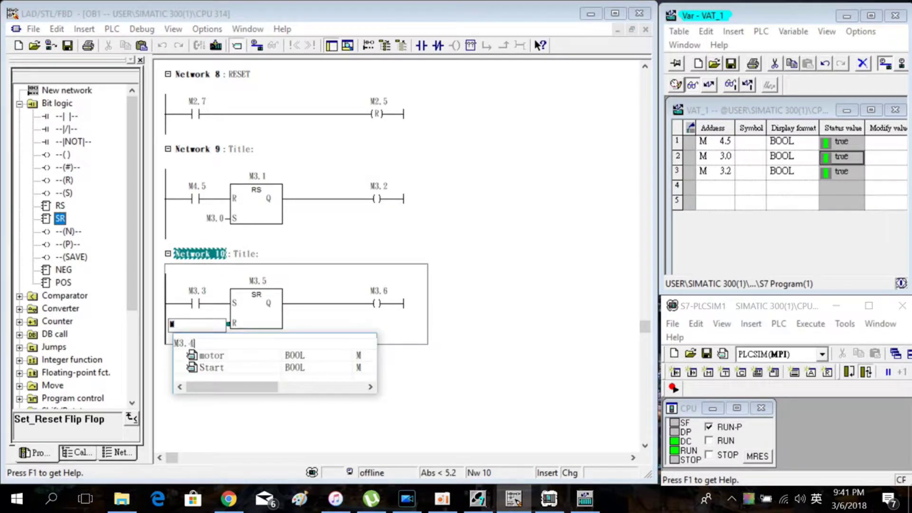
double_click(213, 325)
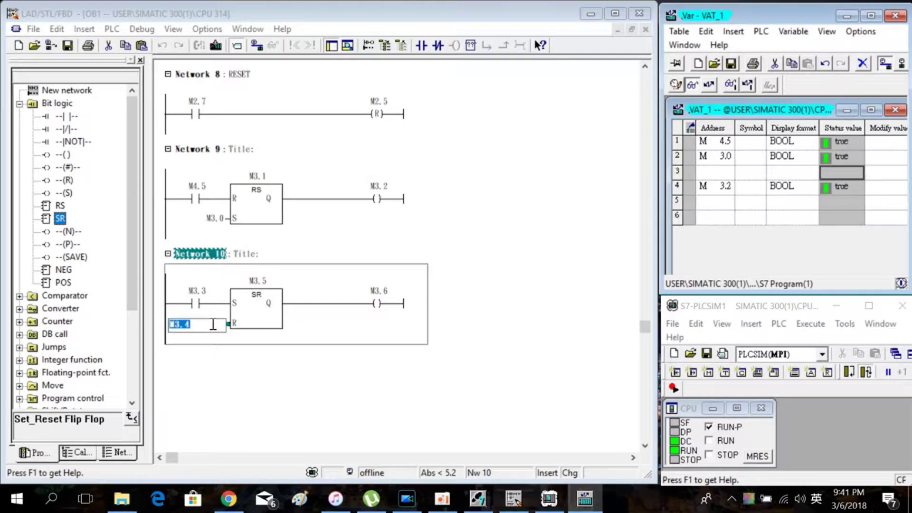
left_click(313, 354)
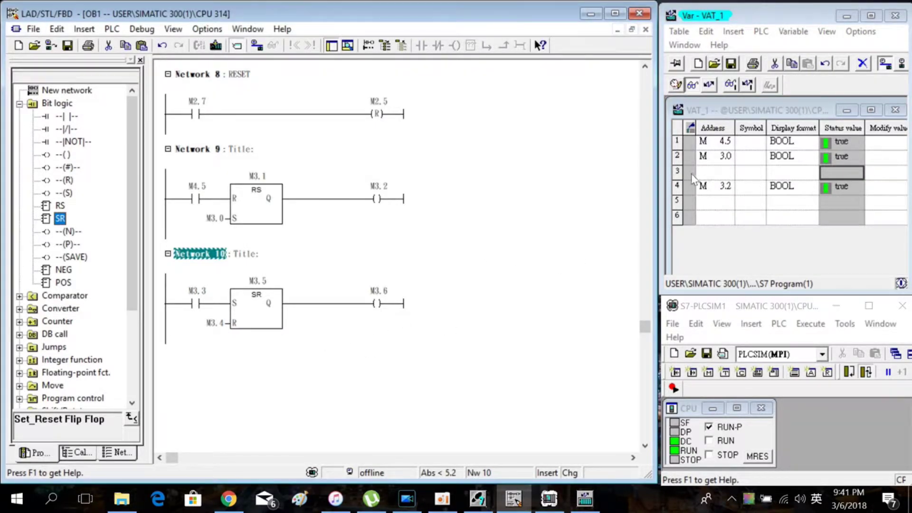
left_click_drag(677, 165, 676, 168)
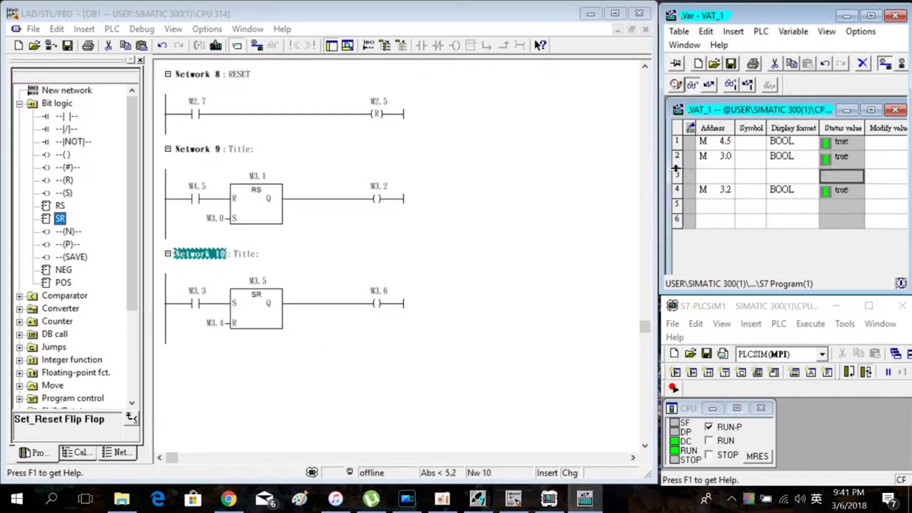
Replace the empty watch-table row with entries M3.3, M3.4 and M3.6
key("Delete")
left_click(716, 204)
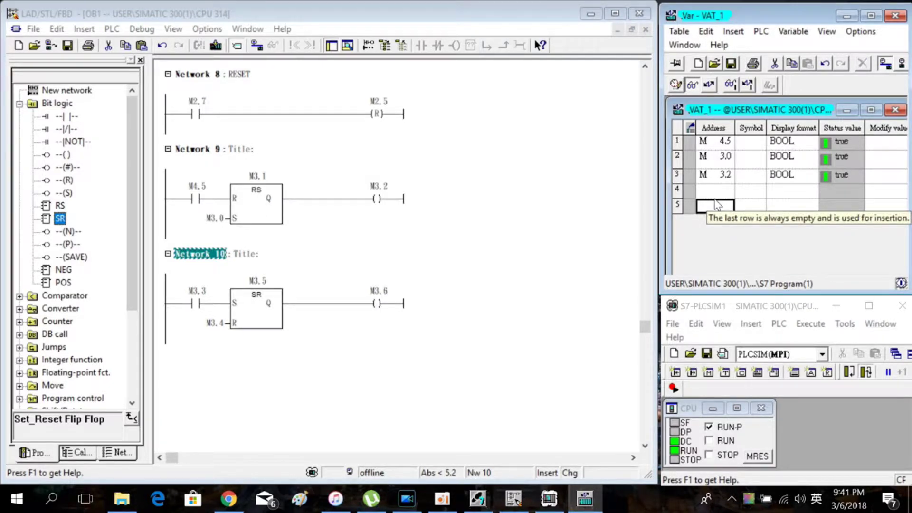
type("M 3.")
type("3.")
key("Return")
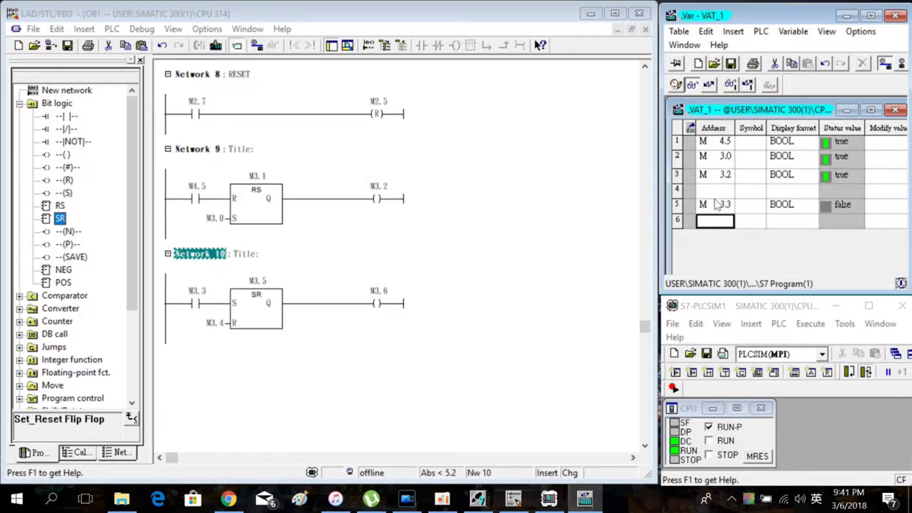
type("M3.4")
key("Return")
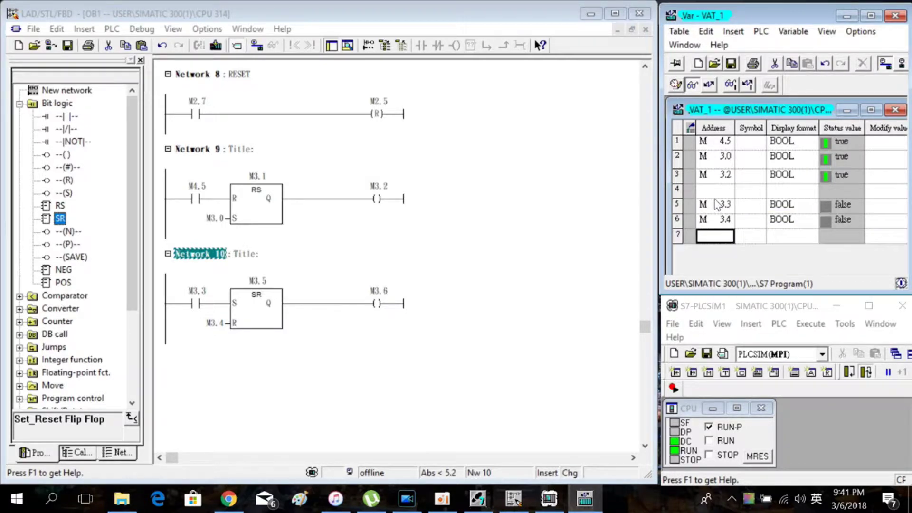
type("M 3.")
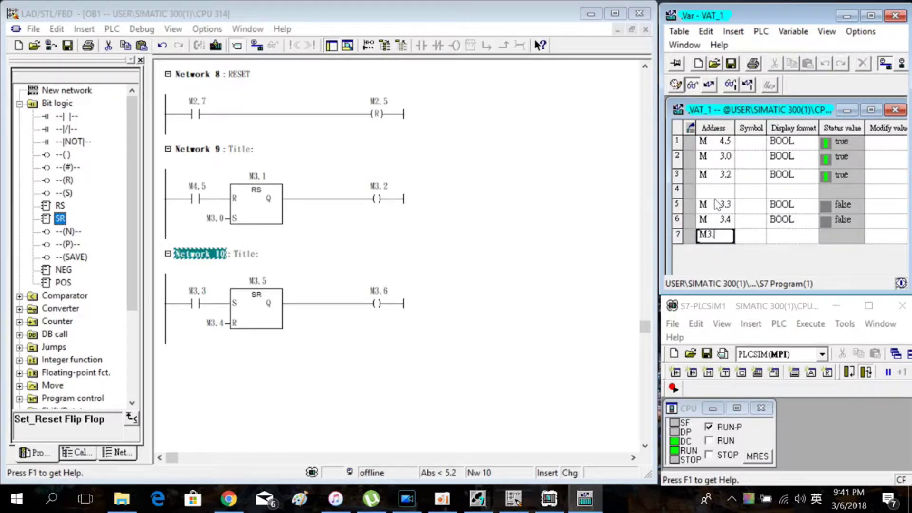
type("6")
key("Return")
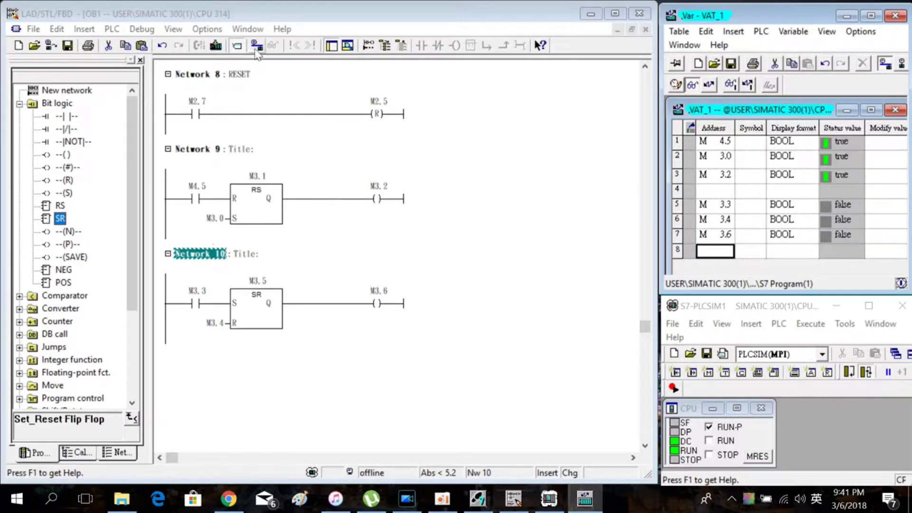
Download OB1 to the simulated PLC, confirming the prompt, and monitor it online
left_click(246, 6)
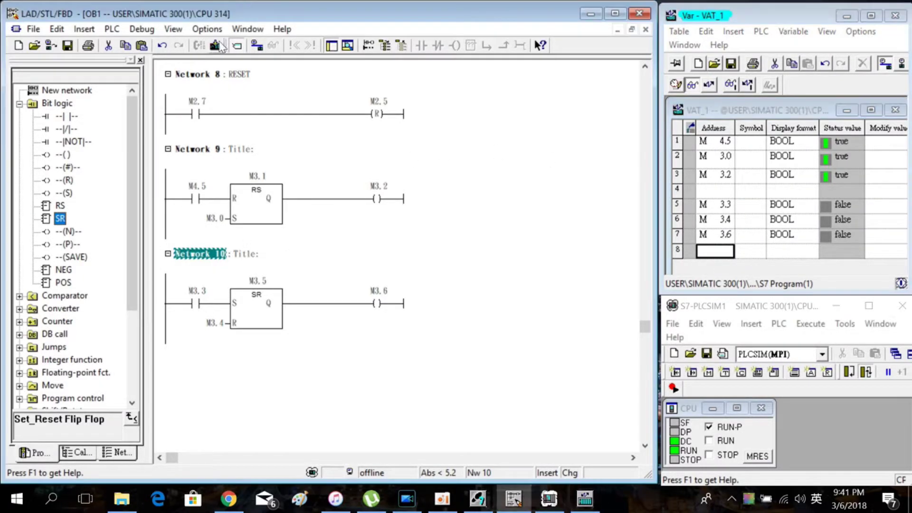
left_click(216, 46)
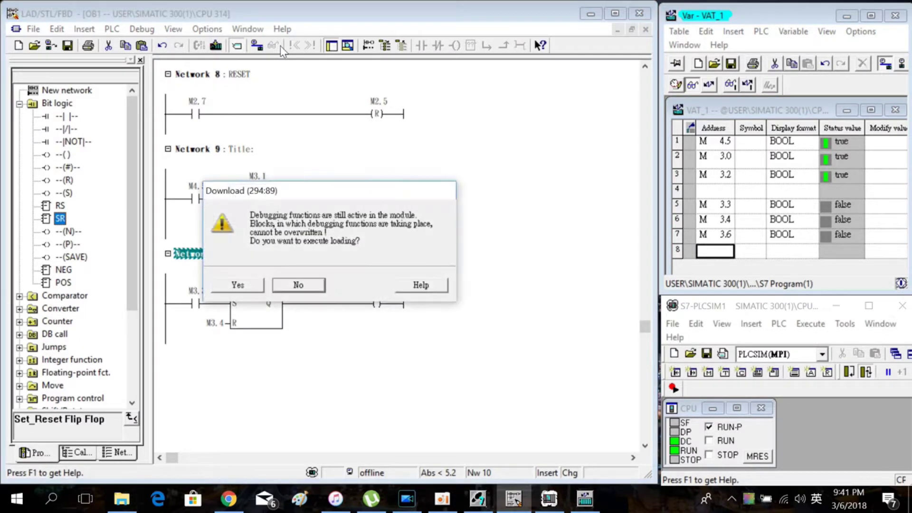
left_click(238, 285)
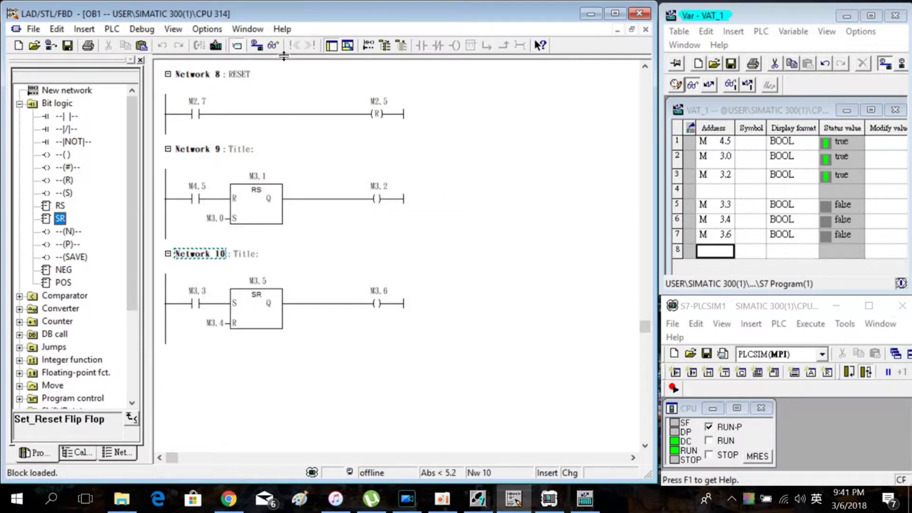
left_click(274, 45)
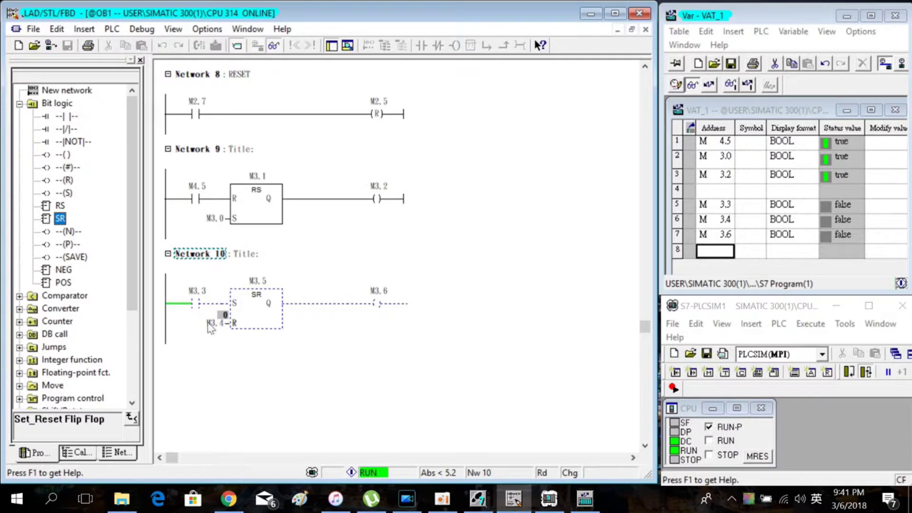
Force M3.3 to 1 and back to 0 so Network 10's output M3.6 latches
left_click(214, 257)
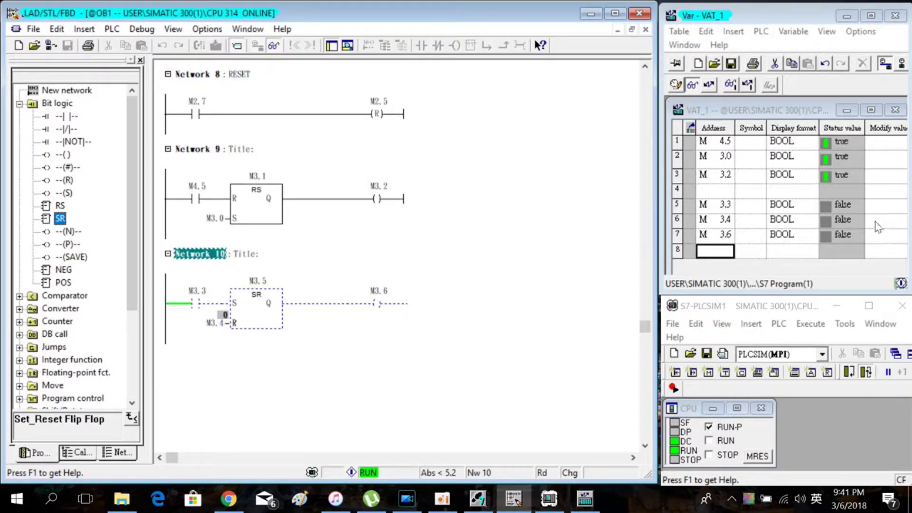
left_click(840, 206)
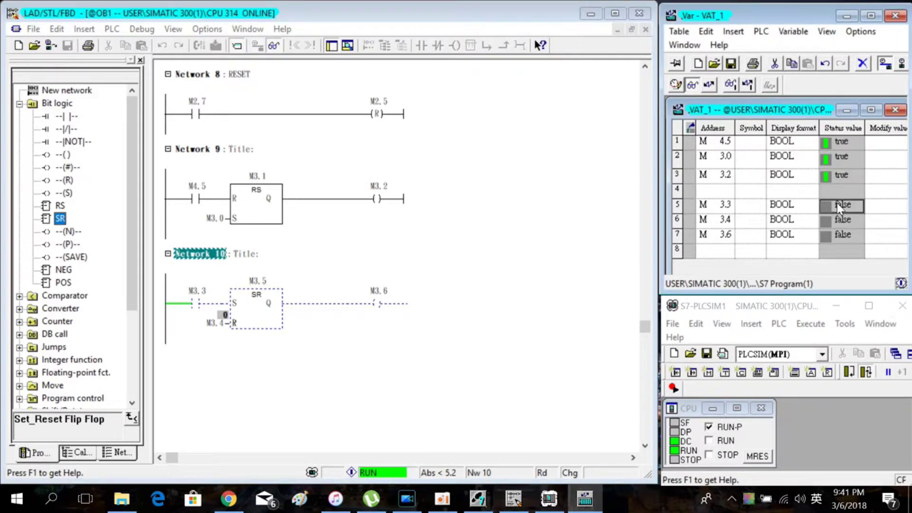
right_click(839, 207)
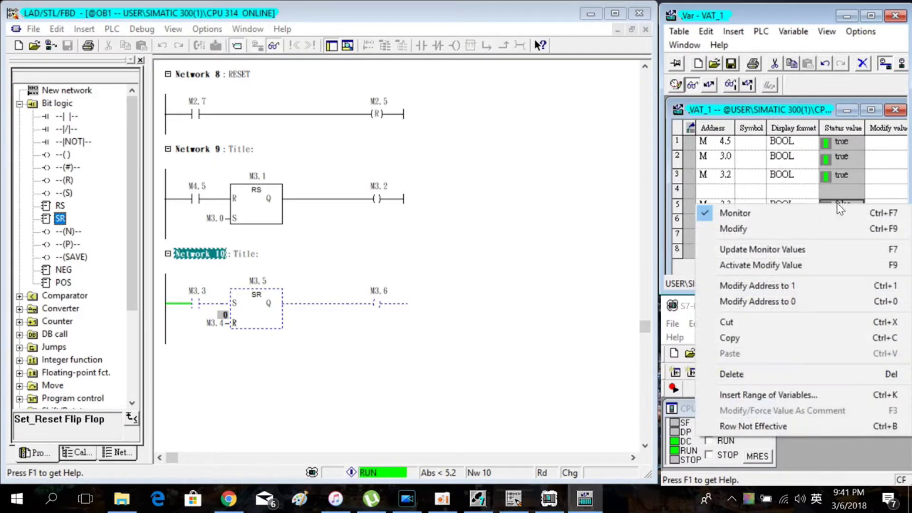
left_click(819, 290)
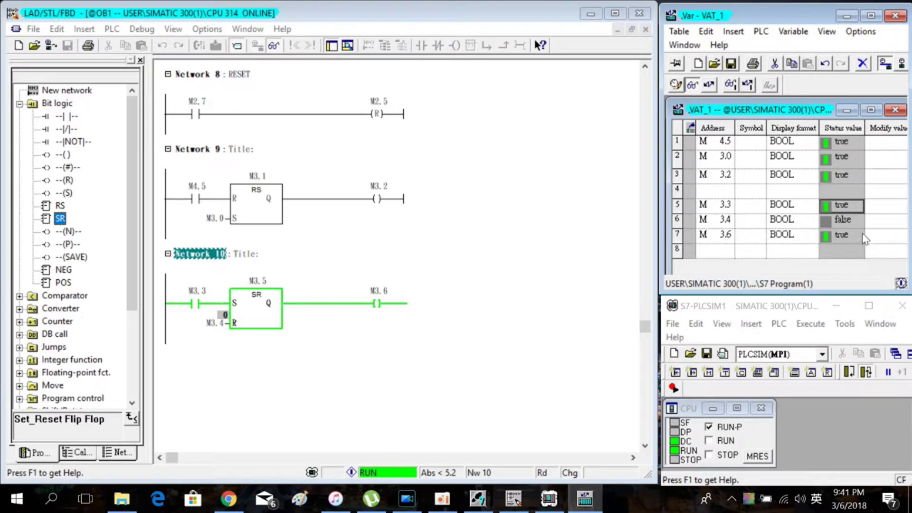
right_click(848, 207)
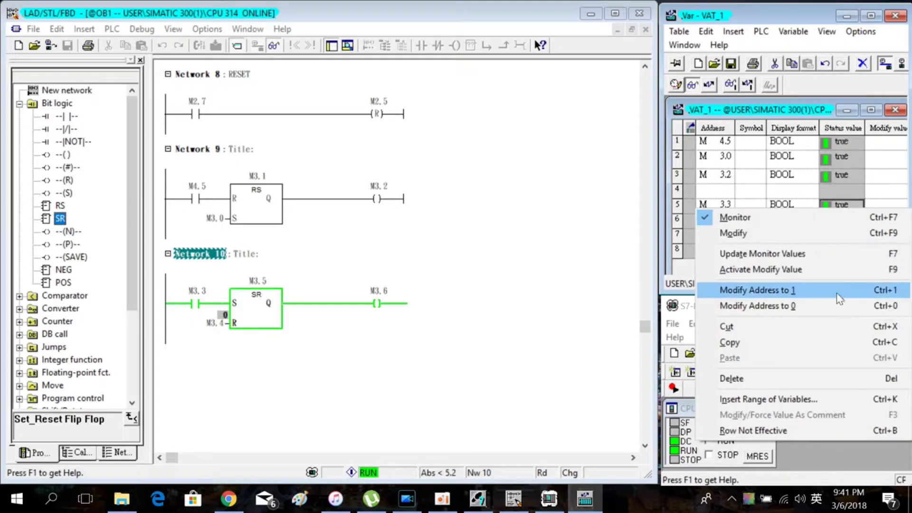
left_click(840, 308)
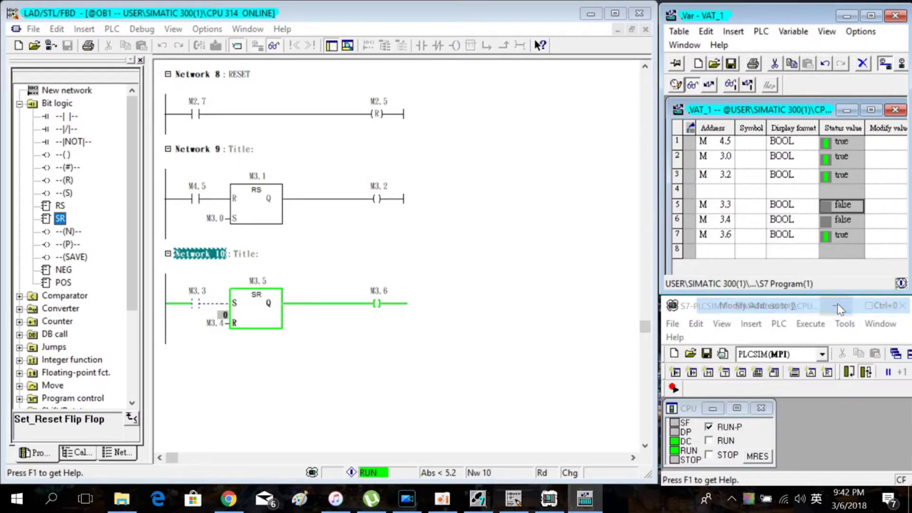
Force M3.4 to 1 to reset M3.6, then M3.3 to 1 with reset still on
left_click(848, 219)
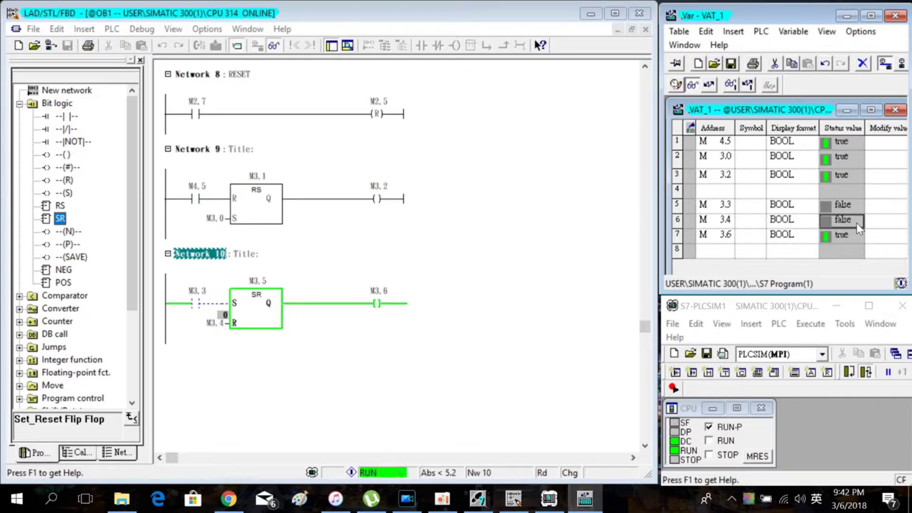
right_click(857, 223)
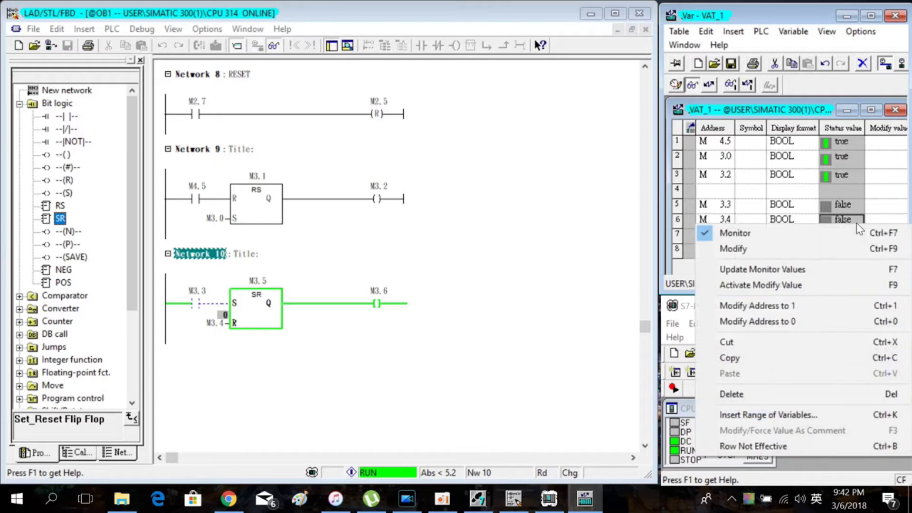
left_click(843, 305)
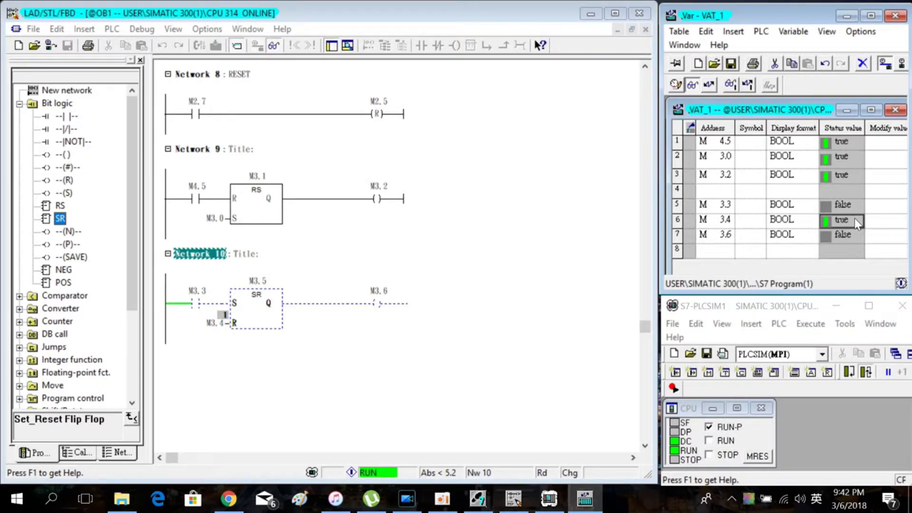
left_click(855, 205)
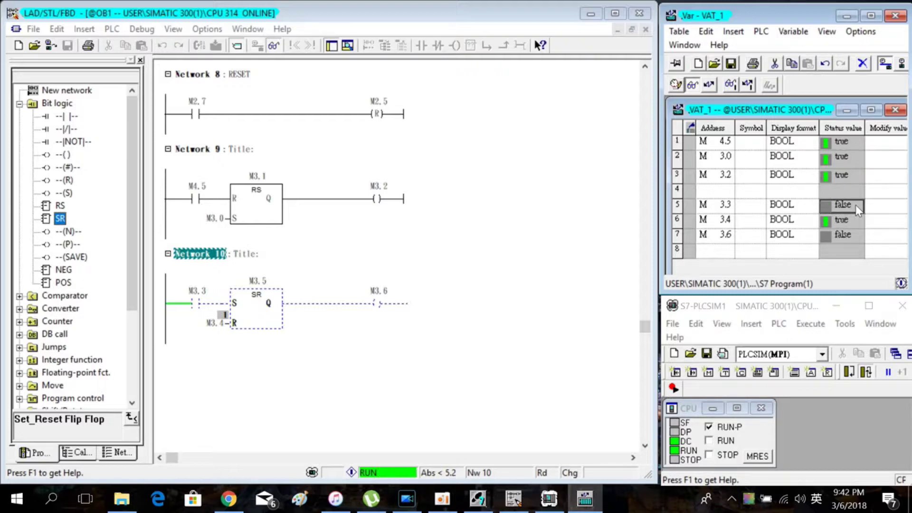
right_click(855, 205)
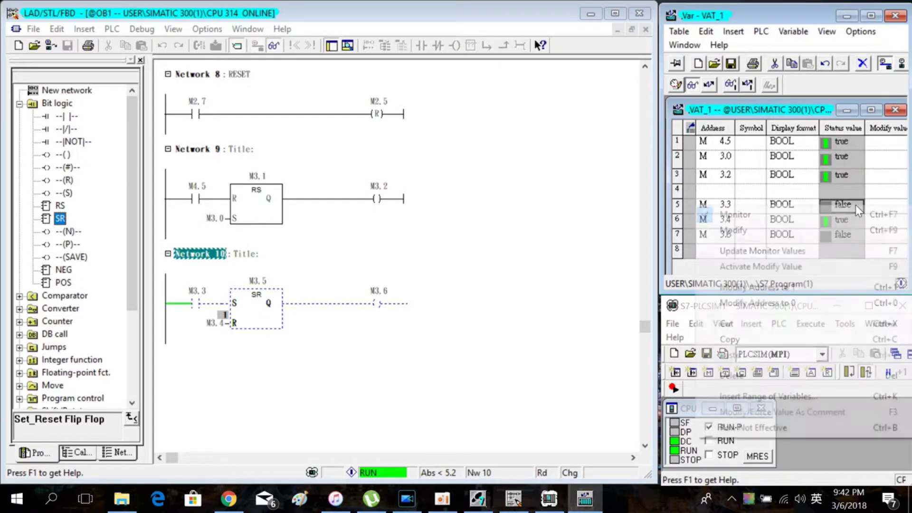
left_click(840, 294)
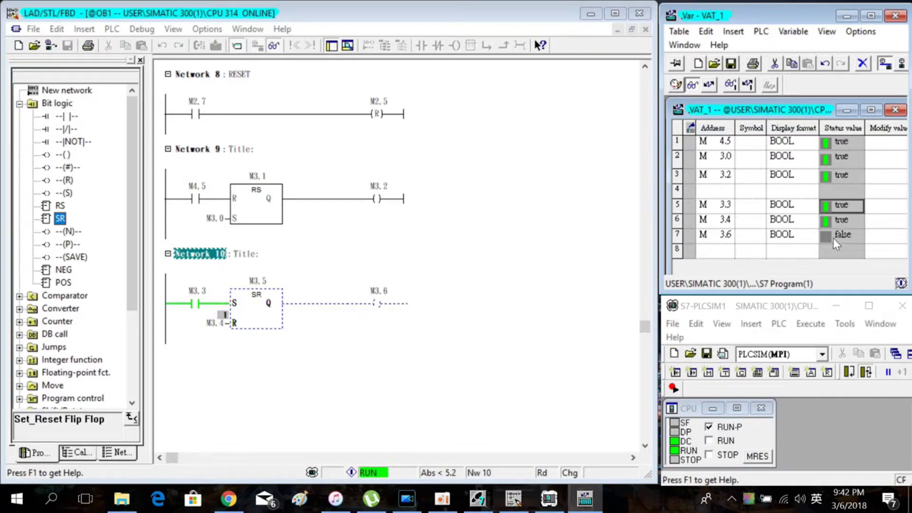
End online monitoring and display OB1's networks as STL statements
left_click(274, 46)
key("ctrl+3")
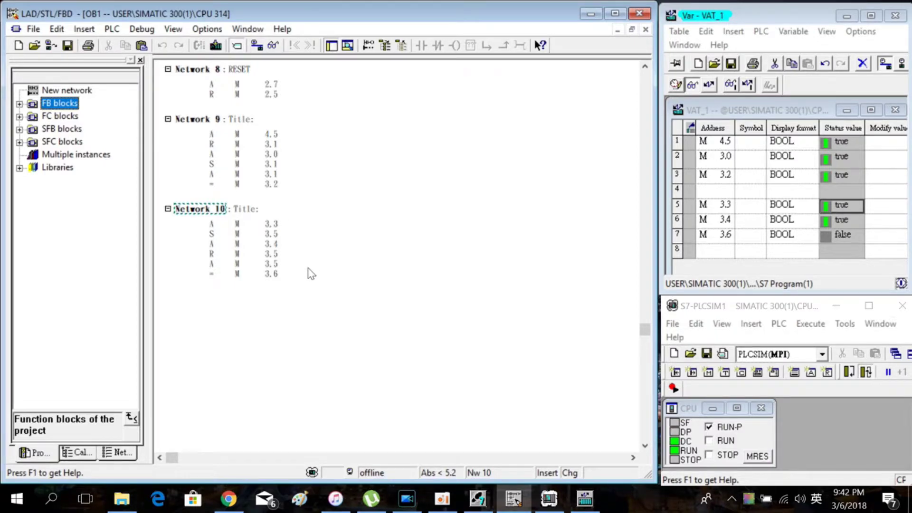
right_click(203, 213)
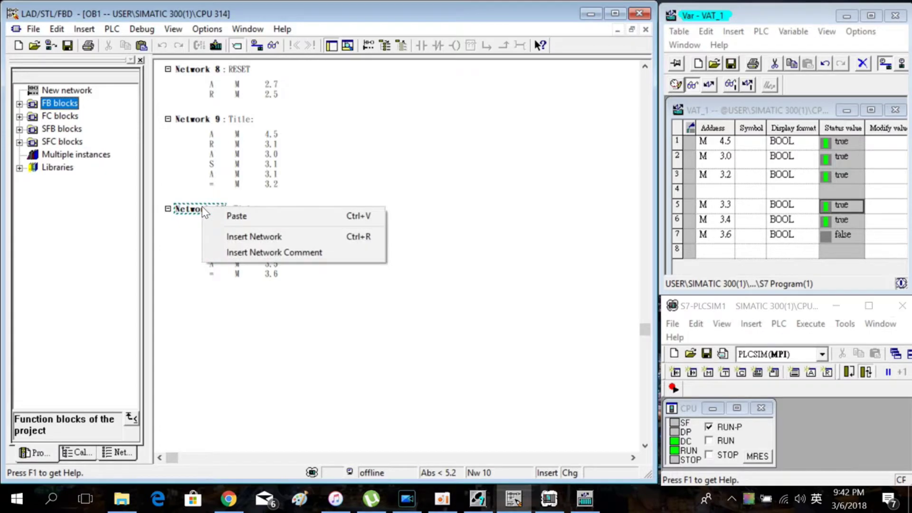
Insert Network 11 in ladder view with a normally open contact M3.7
left_click(225, 242)
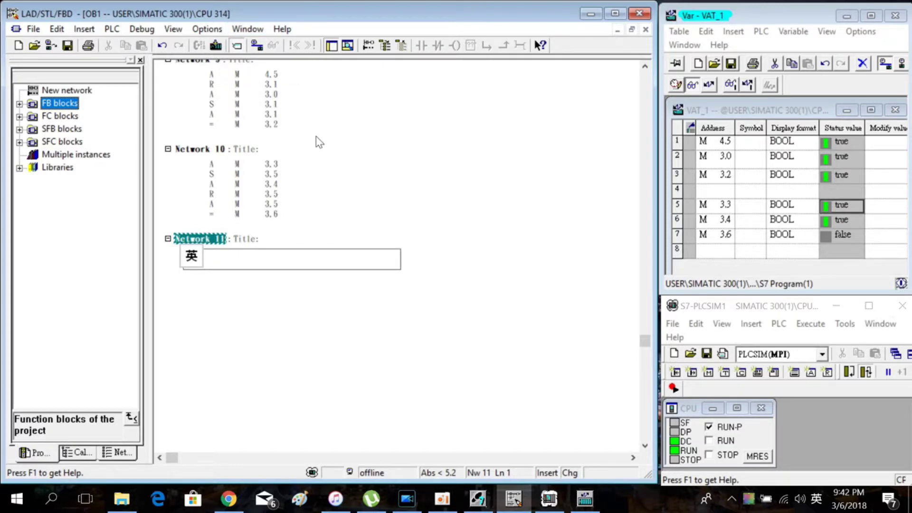
key("ctrl+1")
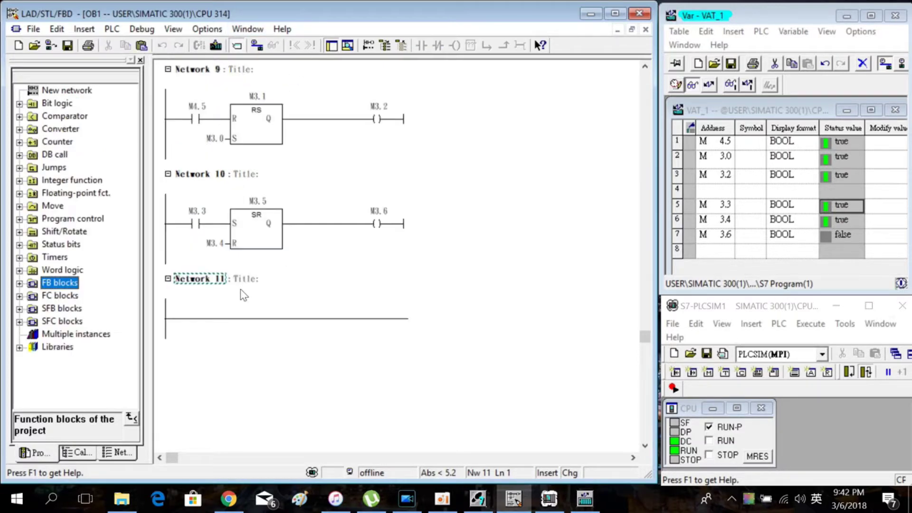
left_click(191, 326)
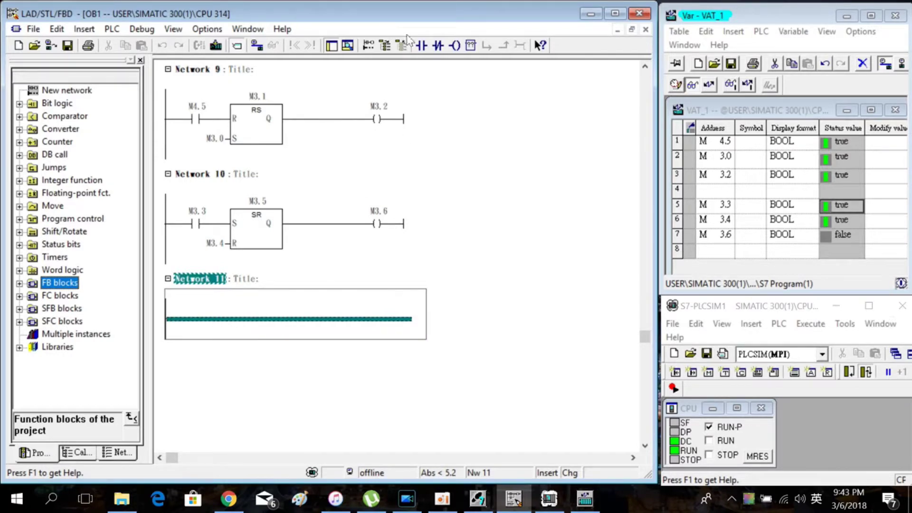
left_click(421, 45)
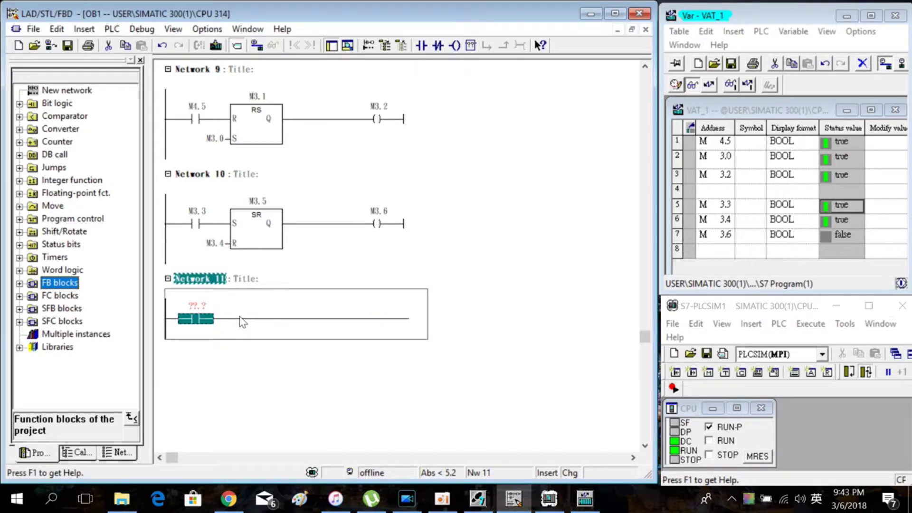
key("Return")
type("M3.")
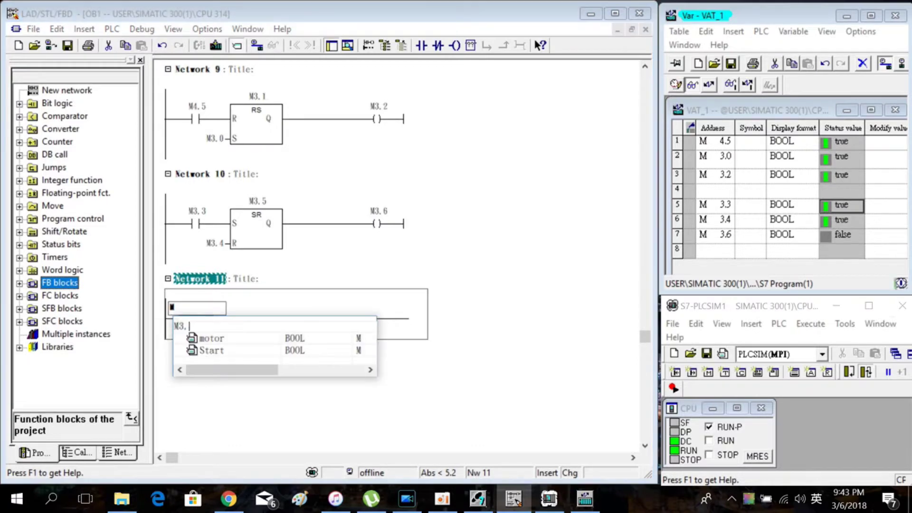
type("7")
key("Return")
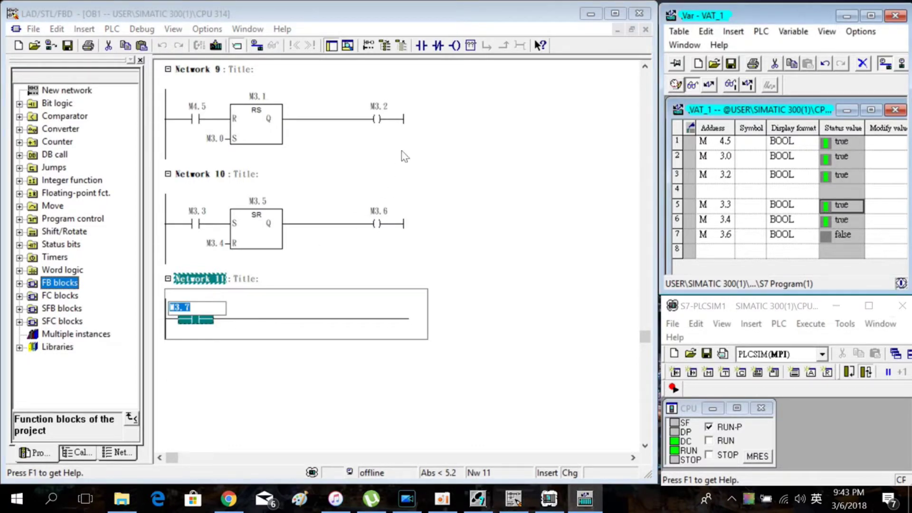
Place a positive edge detector --(P)-- with memory bit M4.0 after M3.7
left_click(20, 105)
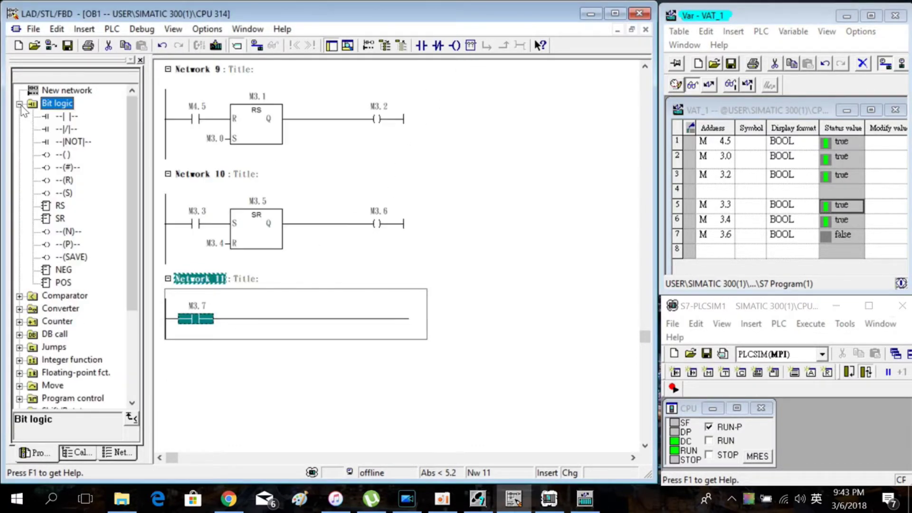
left_click(69, 244)
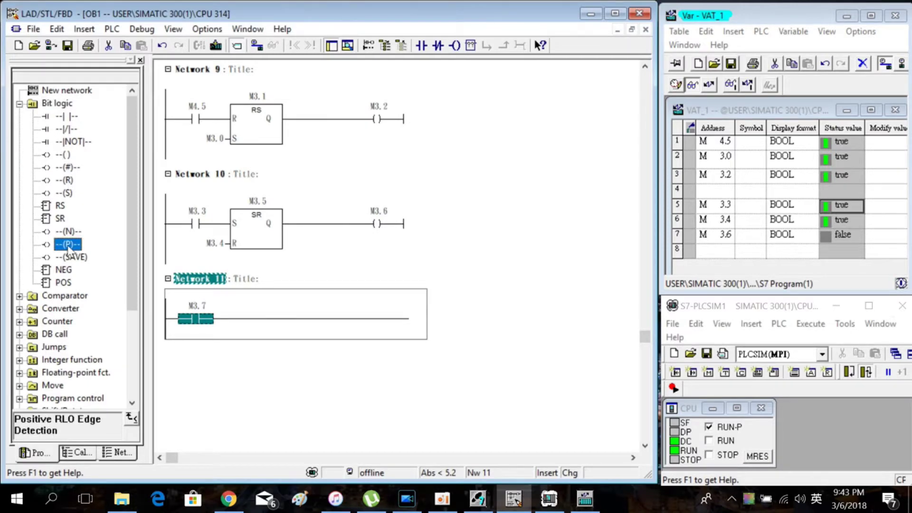
mouse_move(62, 247)
left_mouse_down()
mouse_move(269, 309)
mouse_move(277, 320)
left_mouse_up()
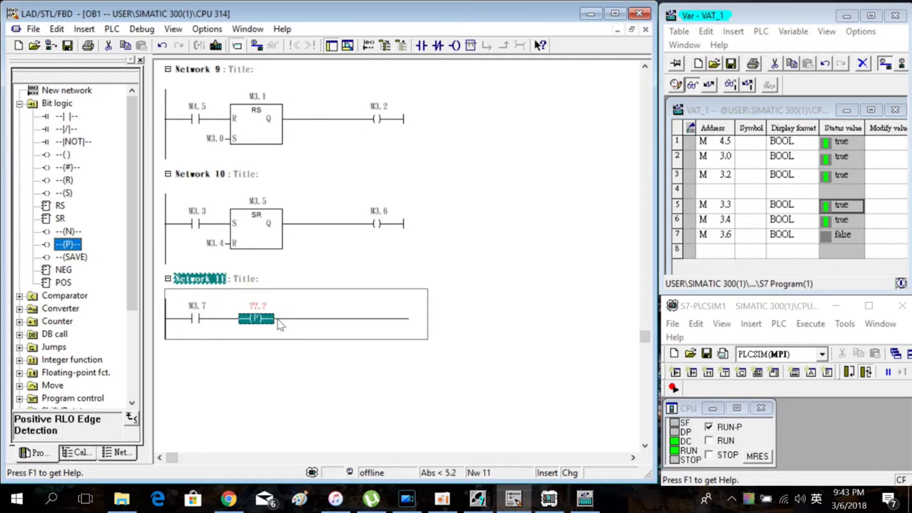
left_click(267, 308)
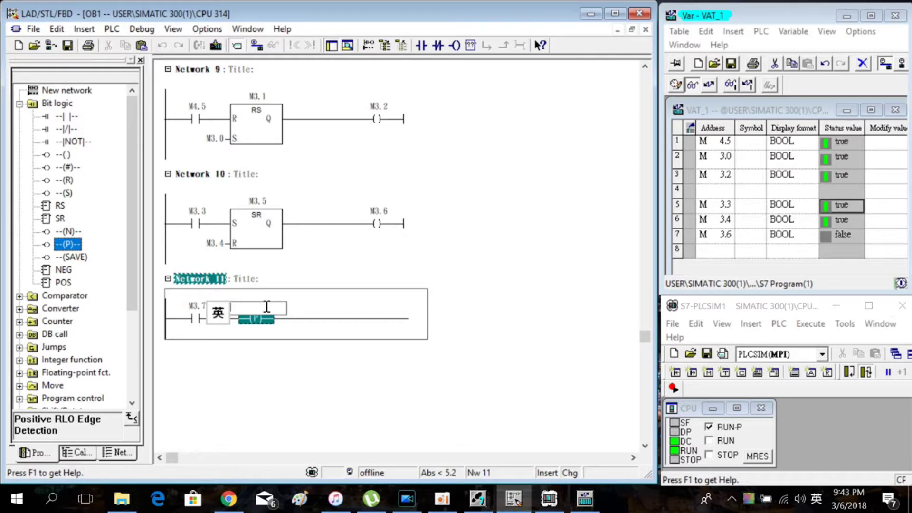
type("M4. 0")
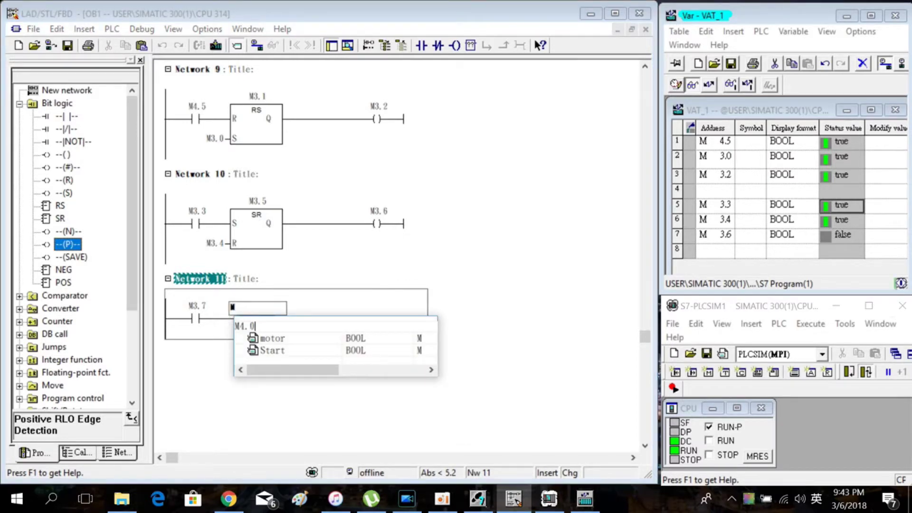
key("Return")
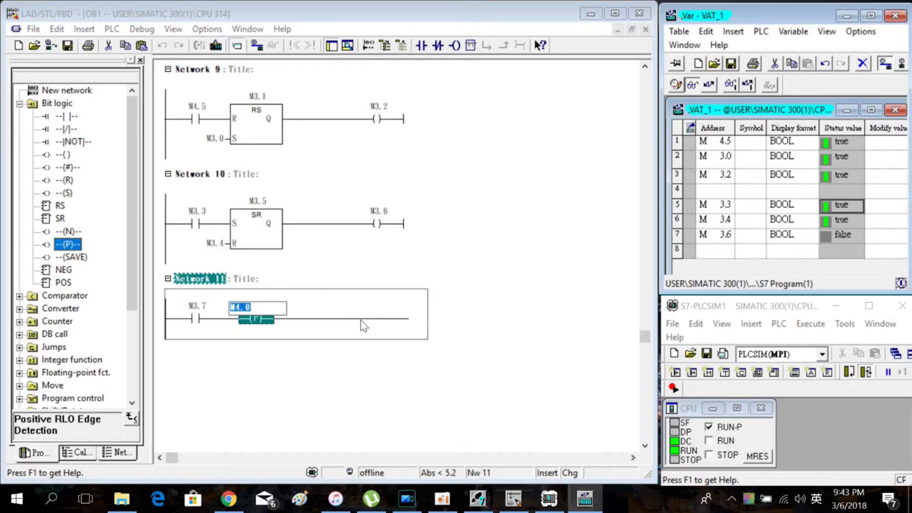
key("Return")
Finish the rung with output coil M4.1 and start downloading OB1 to the PLC
left_click(454, 45)
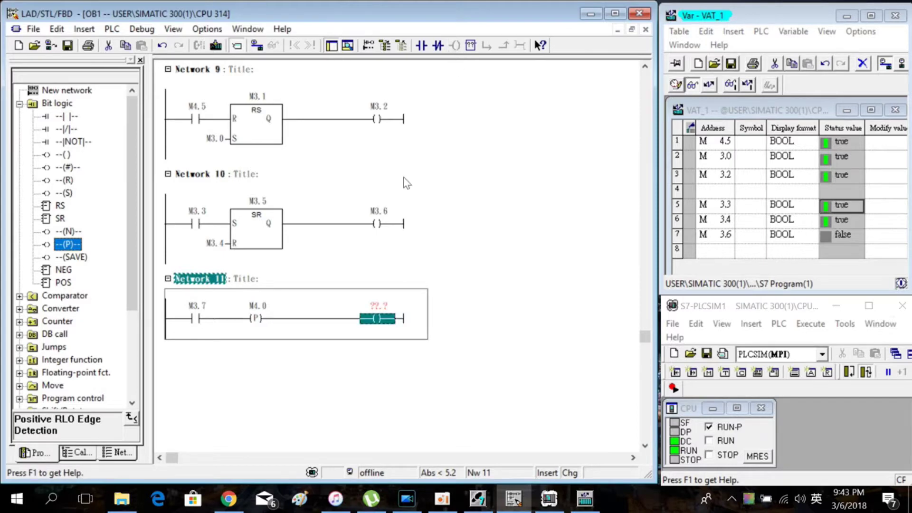
type("M4.")
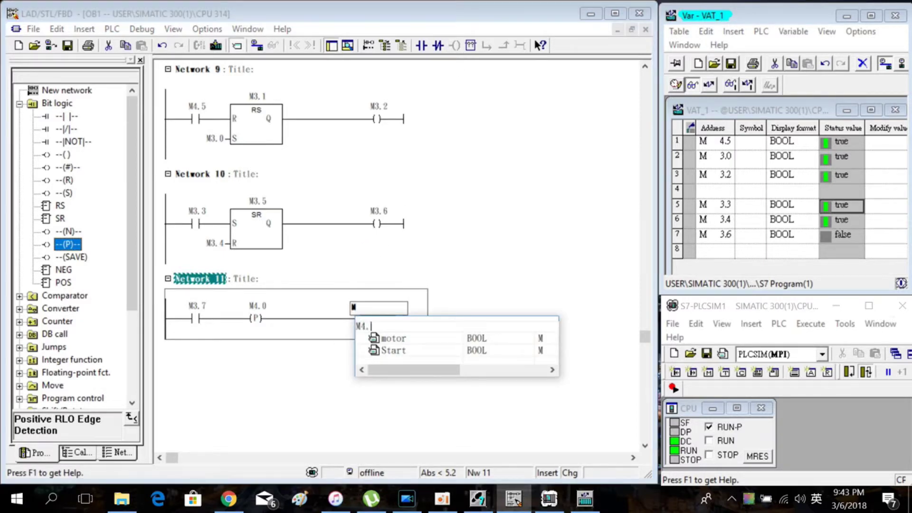
type("1")
key("Return")
left_click(350, 370)
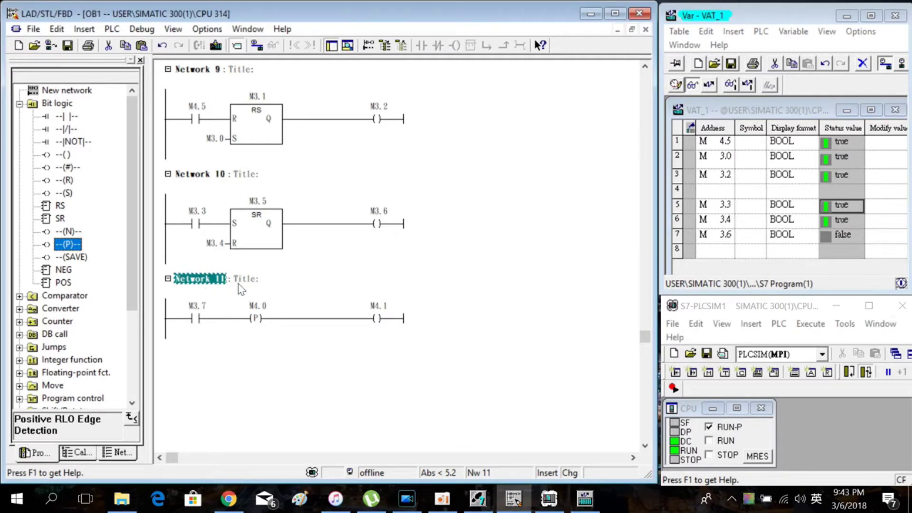
left_click(216, 45)
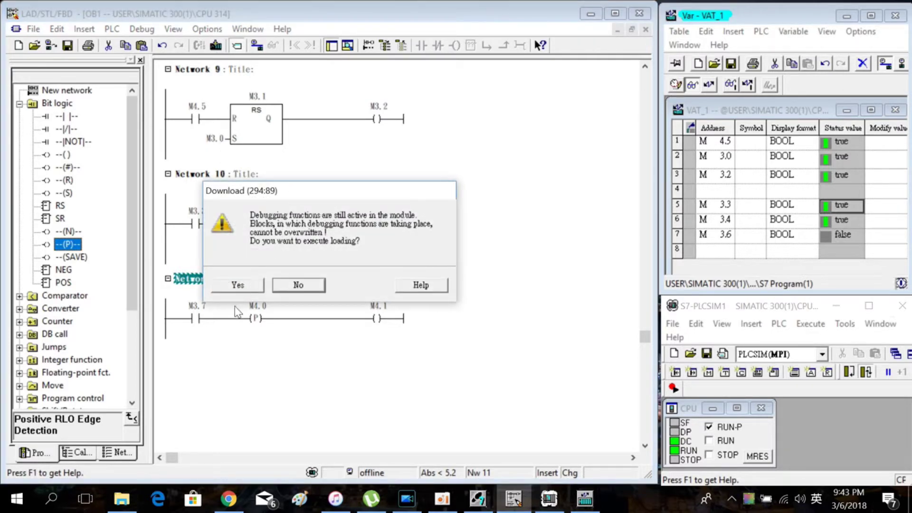
Download OB1 past the debugging prompt, monitor online and set M3.7 to 1
left_click(239, 285)
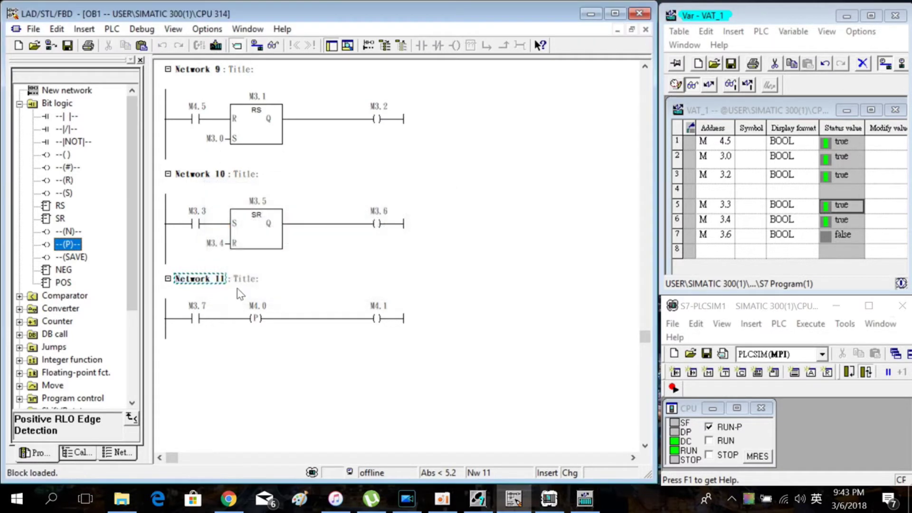
left_click(274, 44)
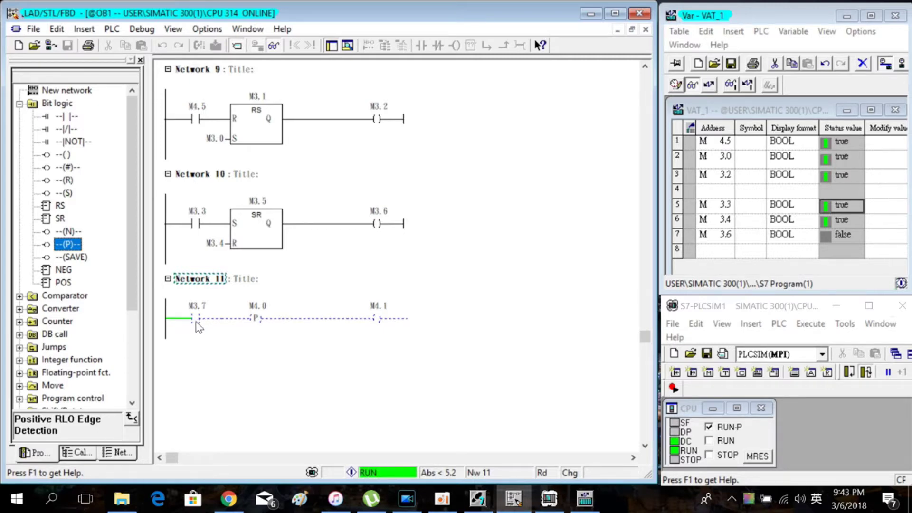
right_click(198, 327)
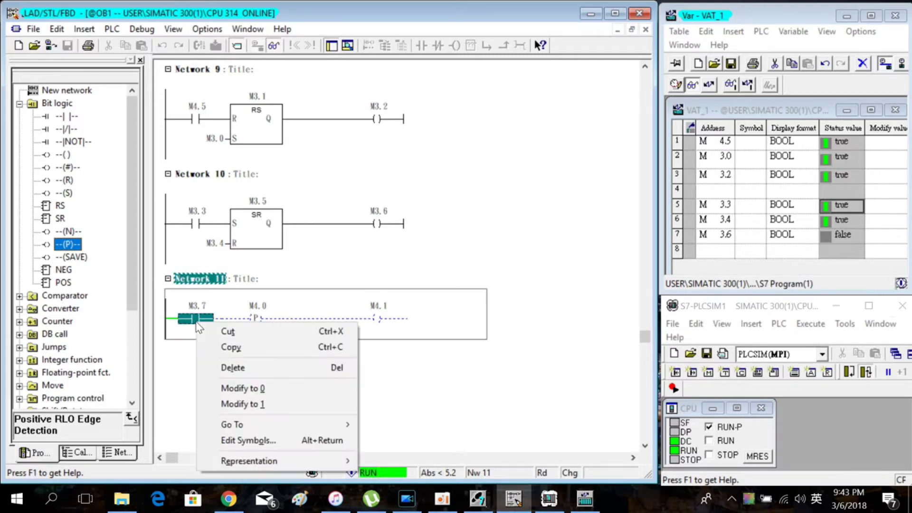
left_click(265, 404)
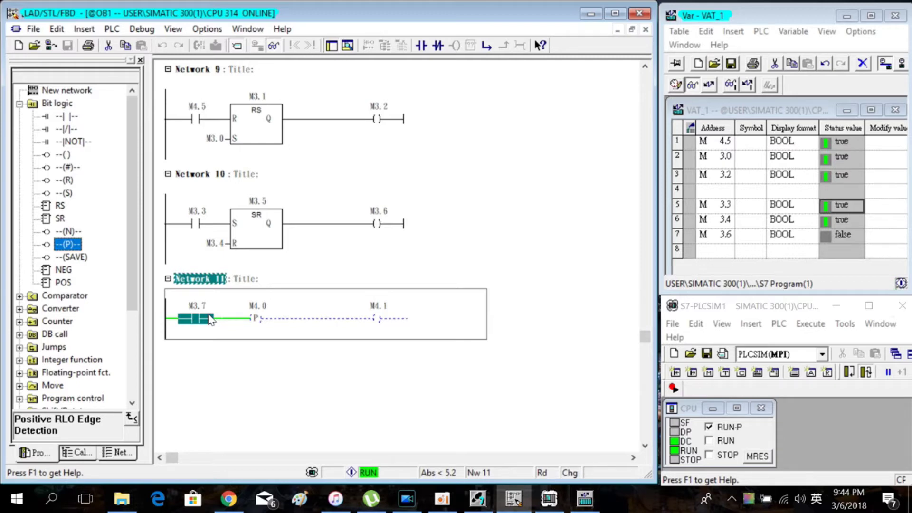
Stop online monitoring of Network 11
right_click(205, 282)
left_click(193, 282)
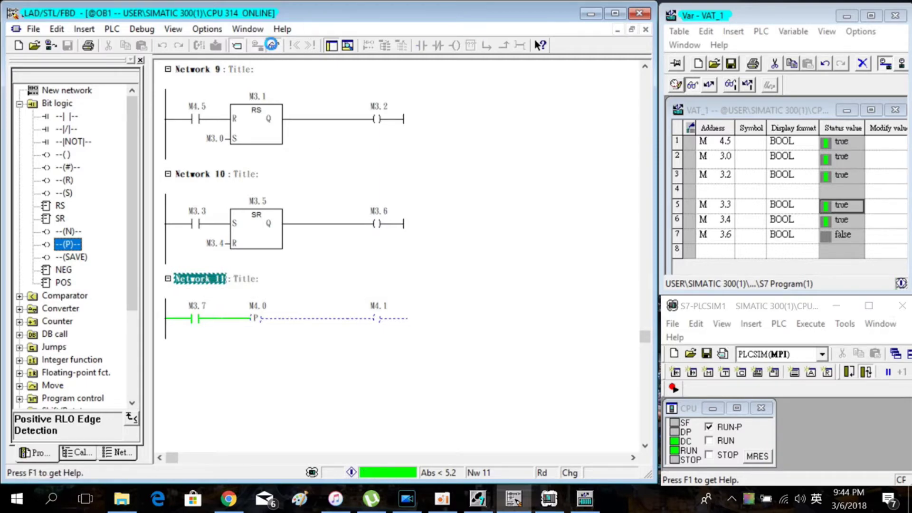
key("ctrl+F7")
right_click(192, 283)
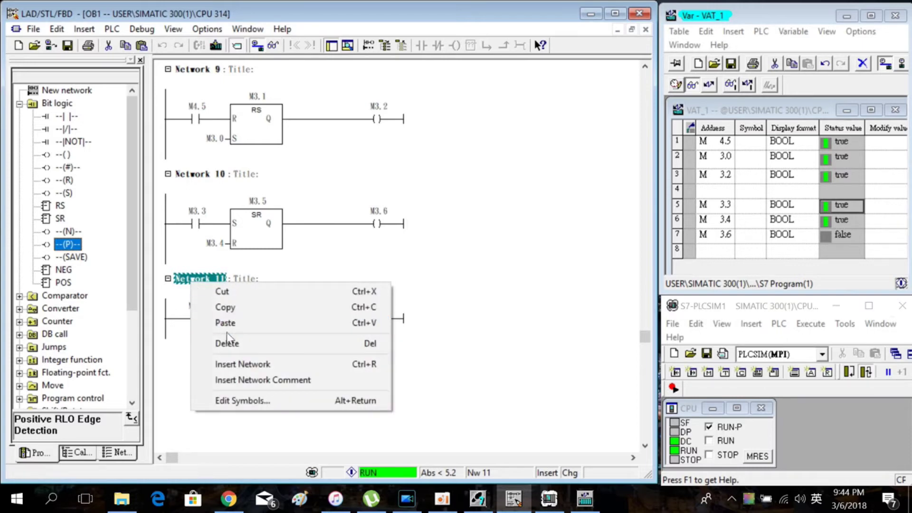
Insert Network 12 with normally closed contact M4.2, negative edge M4.3 and an output coil
left_click(242, 364)
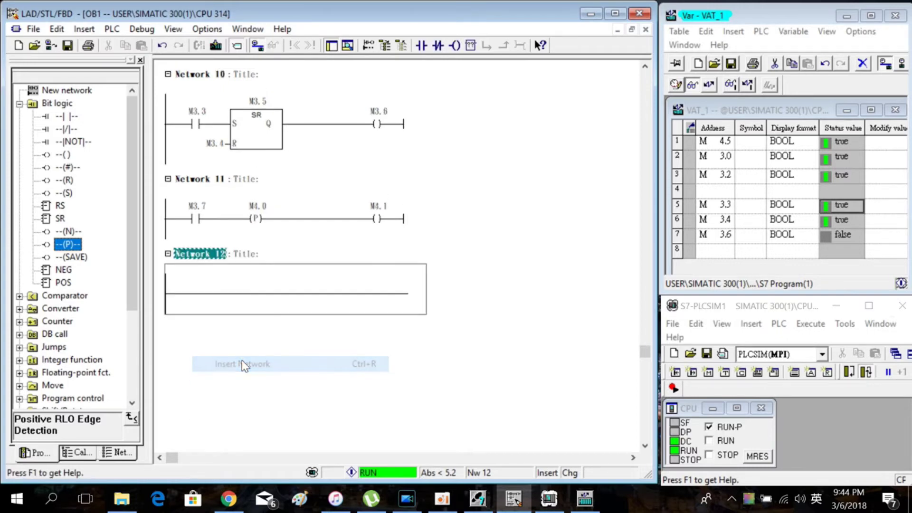
left_click(198, 296)
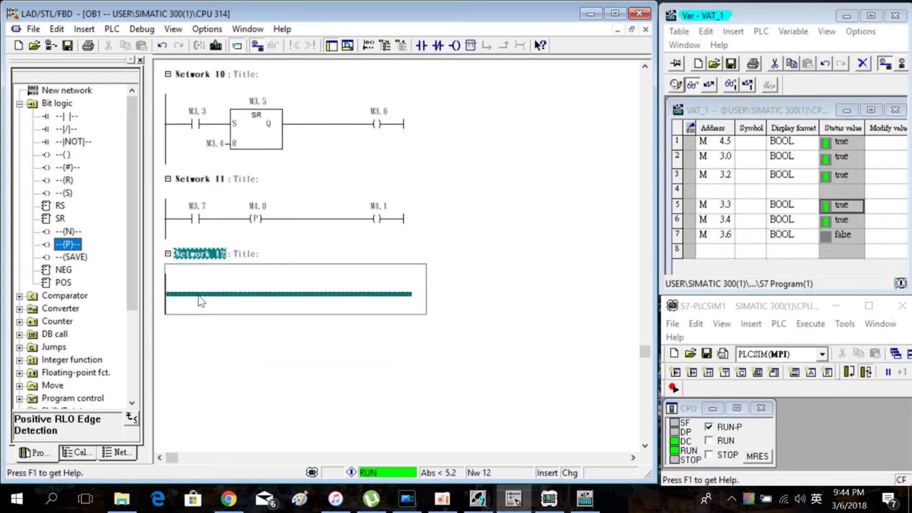
left_click(440, 47)
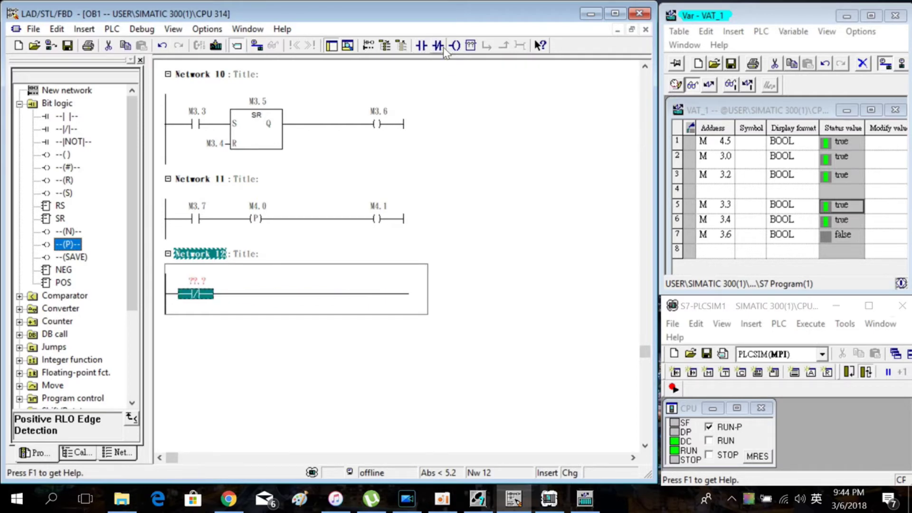
left_click(205, 278)
type("M4.")
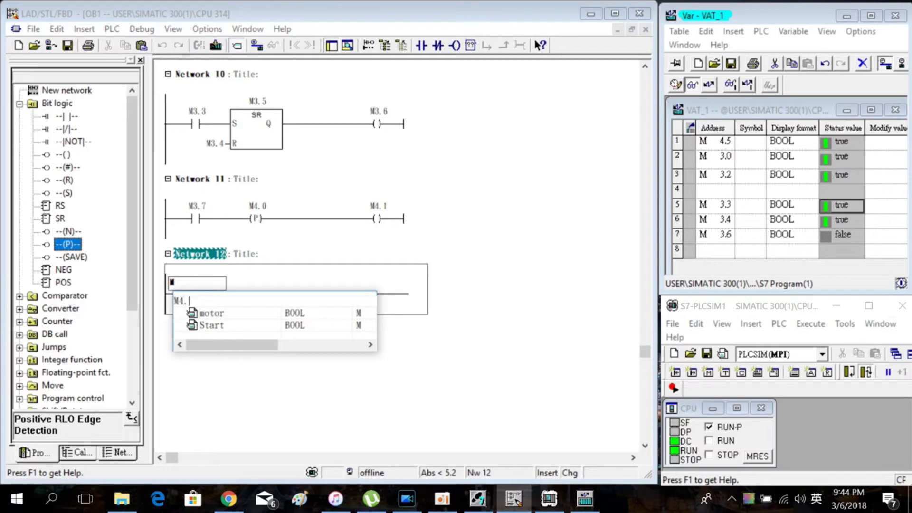
type("2")
key("Return")
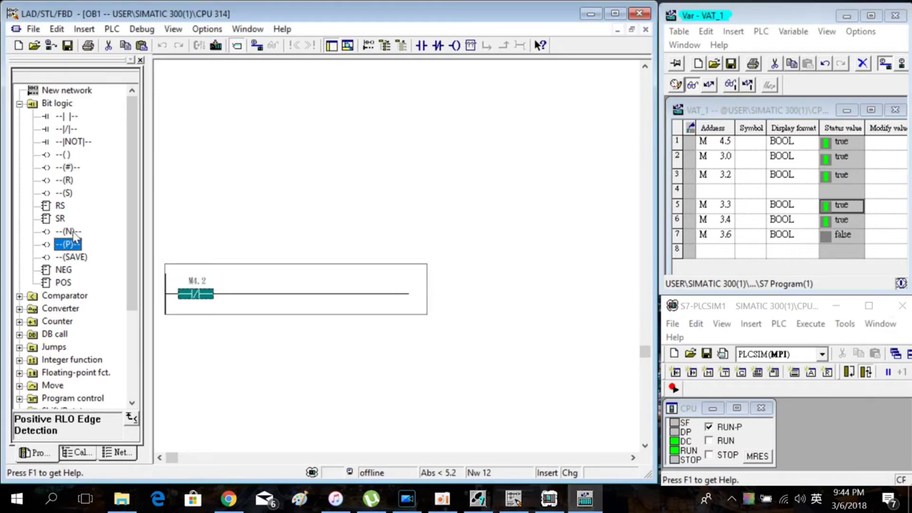
left_click_drag(69, 232, 258, 294)
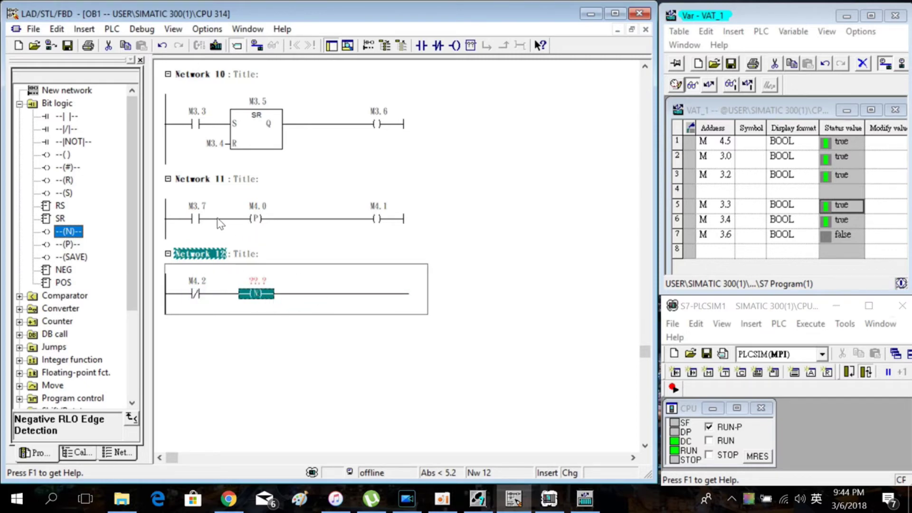
type("M")
type("4.3")
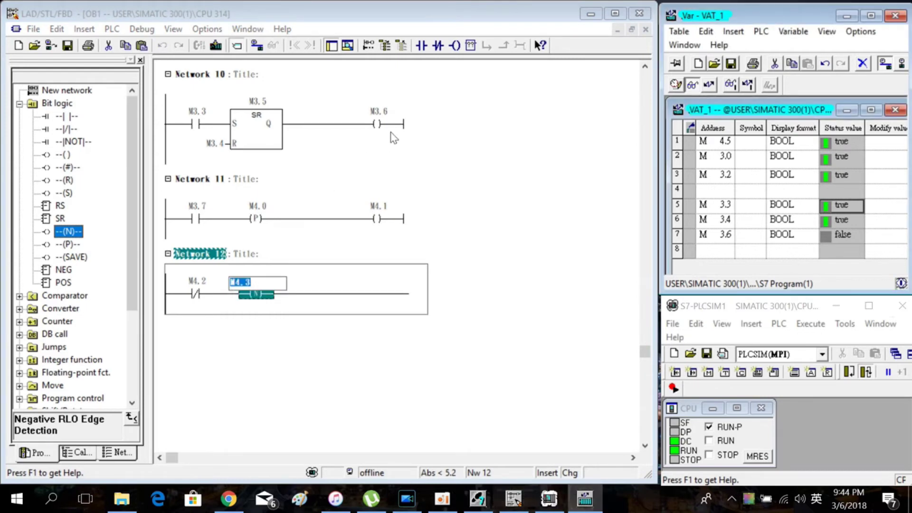
left_click(456, 46)
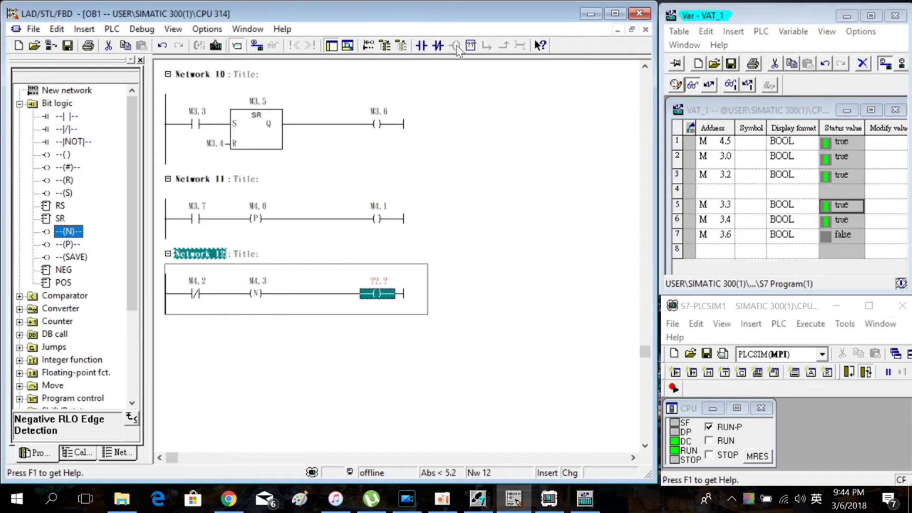
type("M4.4")
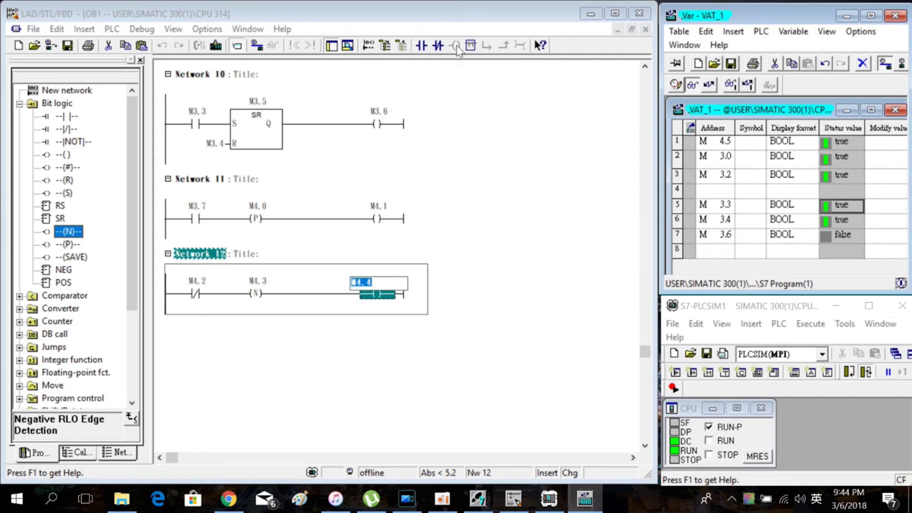
Address coil M4.4, download OB1, monitor online and set M4.2 to 1
left_click(217, 46)
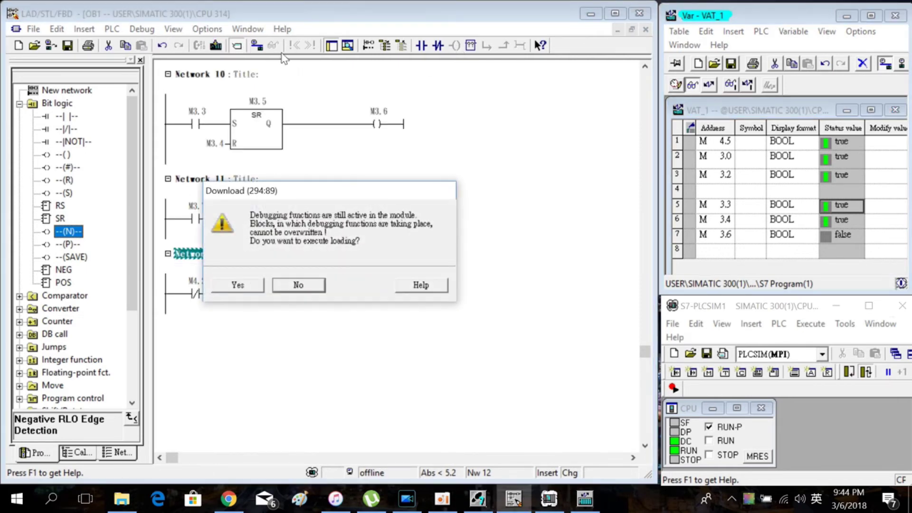
left_click(258, 284)
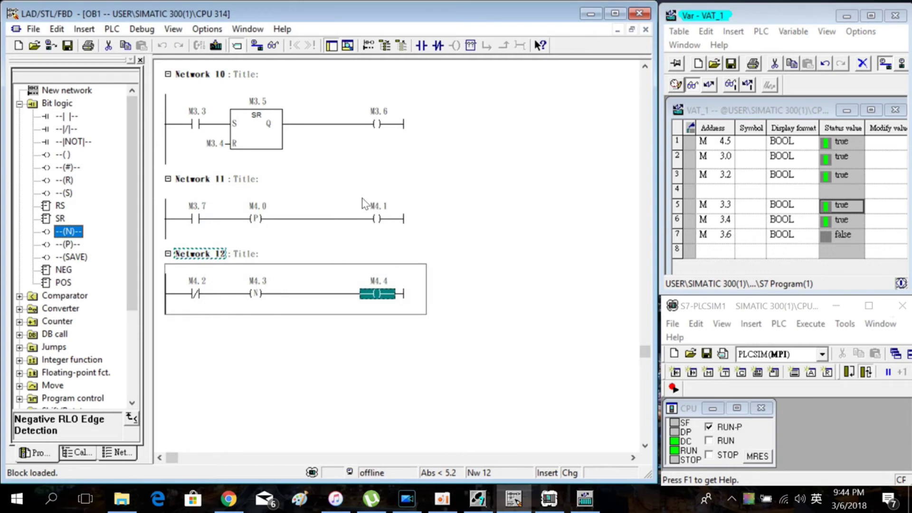
left_click(273, 46)
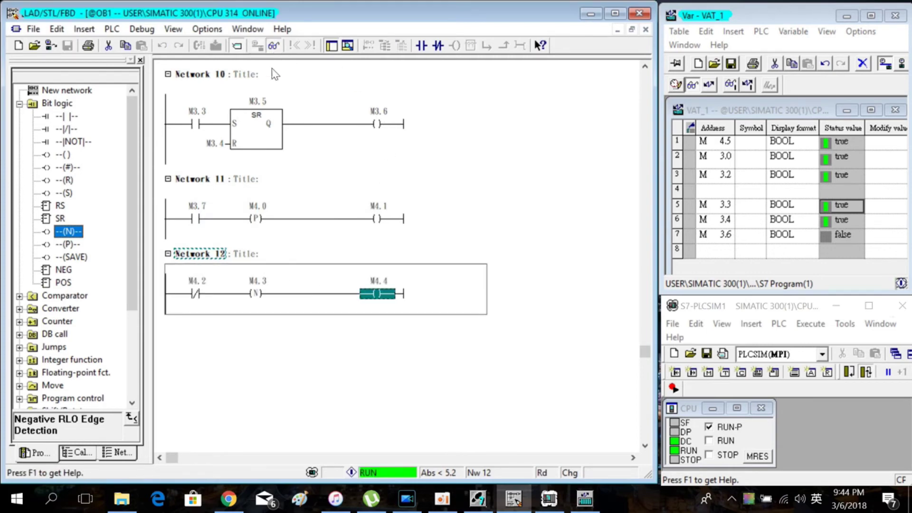
left_click(195, 261)
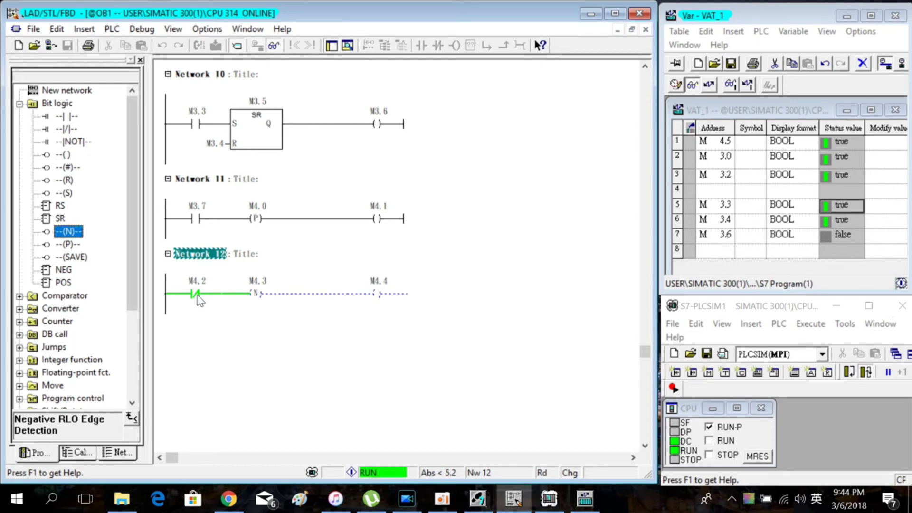
right_click(199, 301)
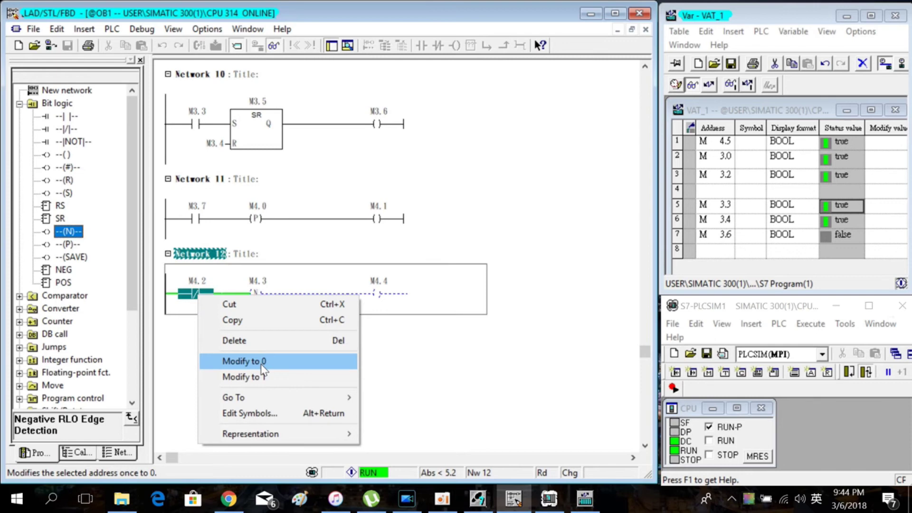
left_click(268, 375)
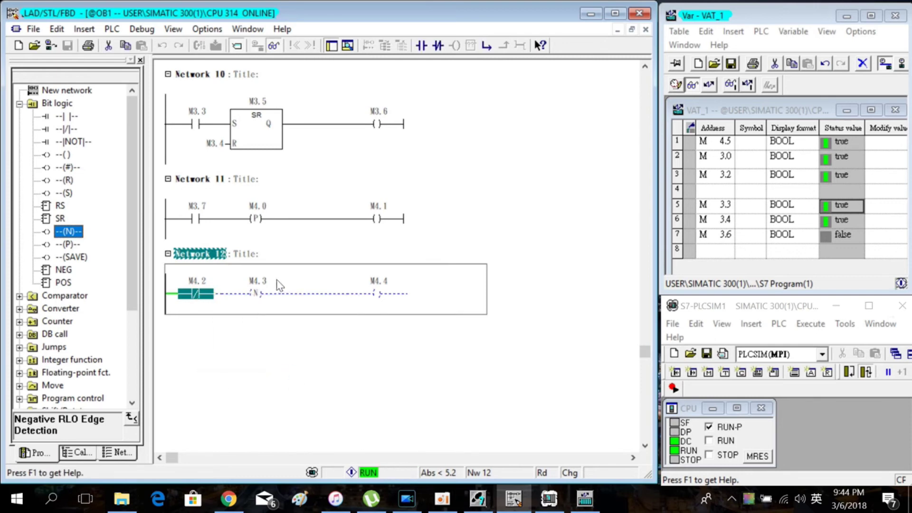